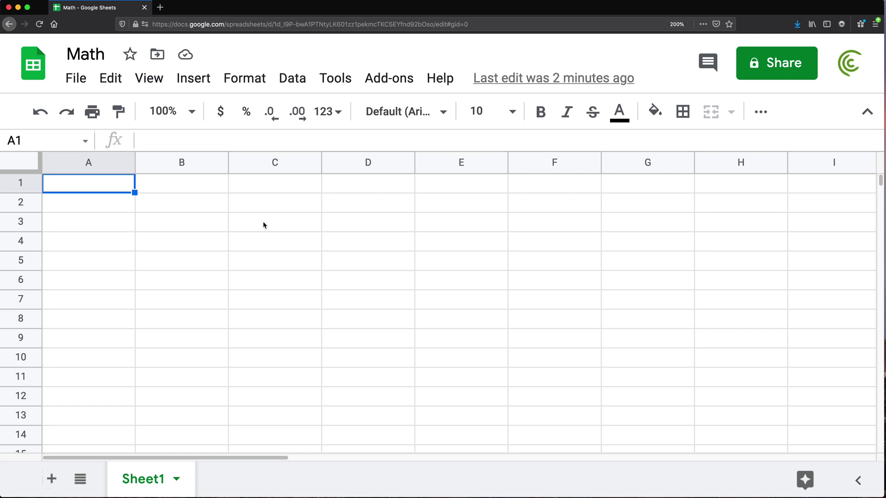
Enter the addition formula =10+20 in cell C5
left_click(283, 265)
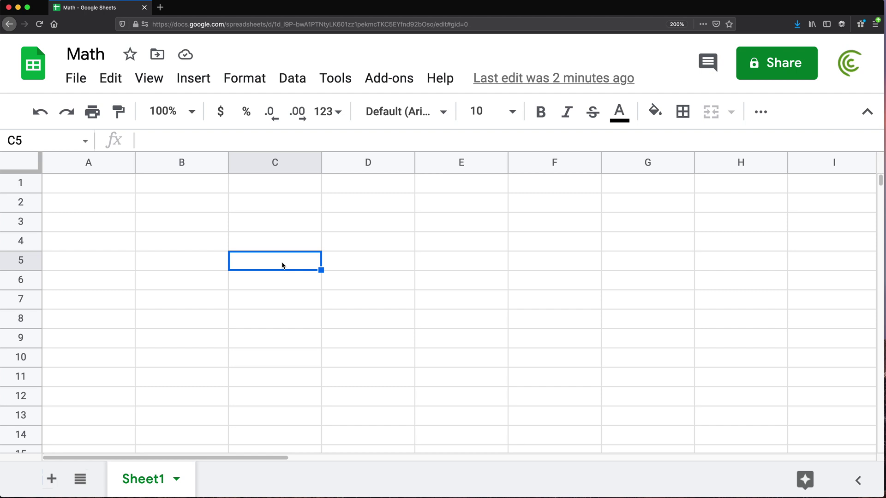
type("=")
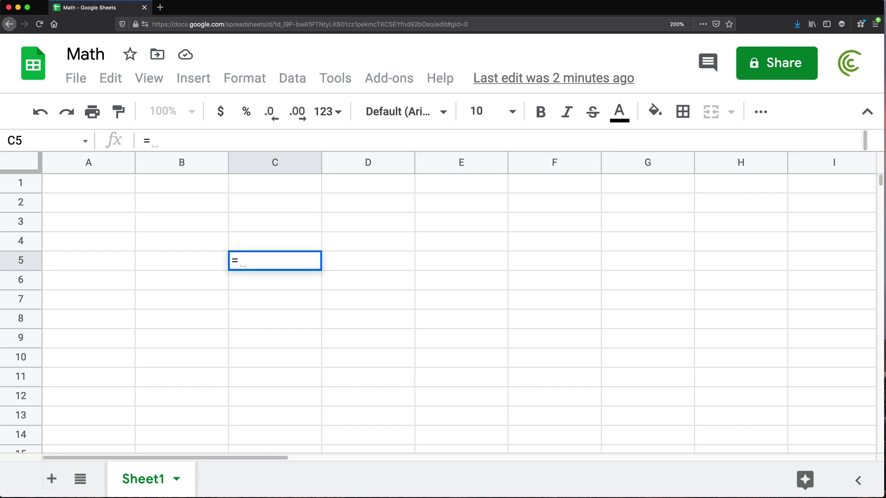
type("10")
key("BackSpace")
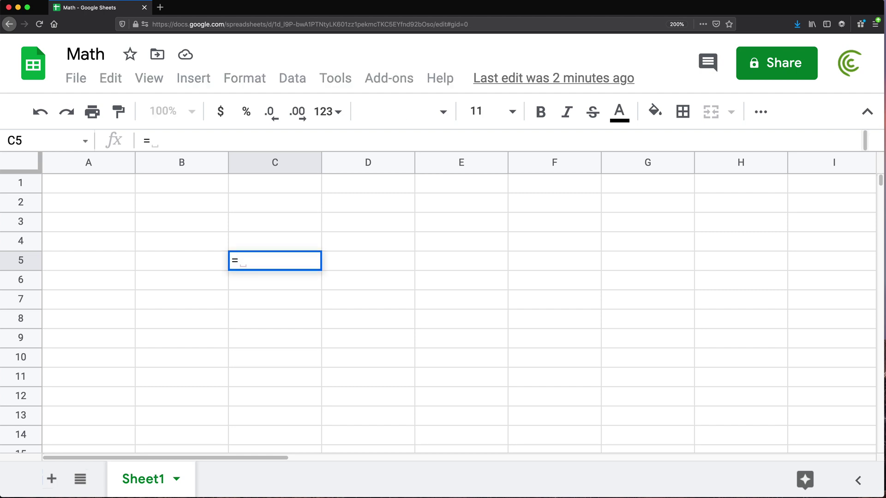
type("0+20")
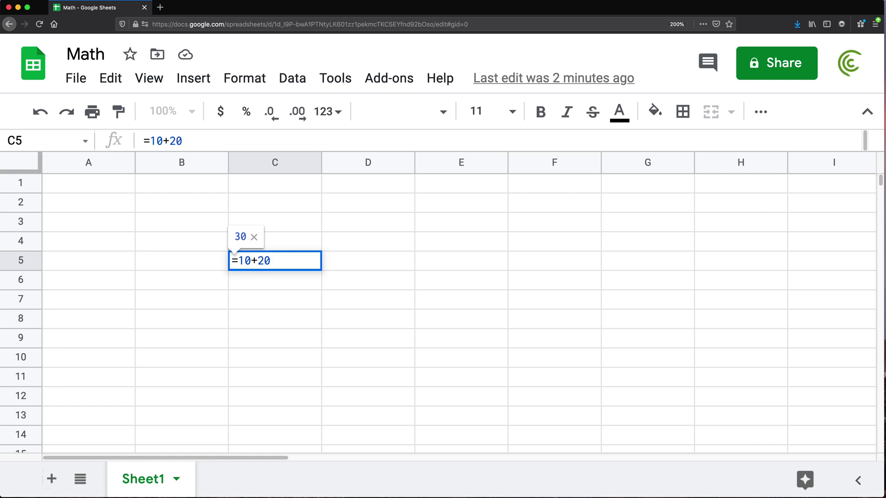
key("Return")
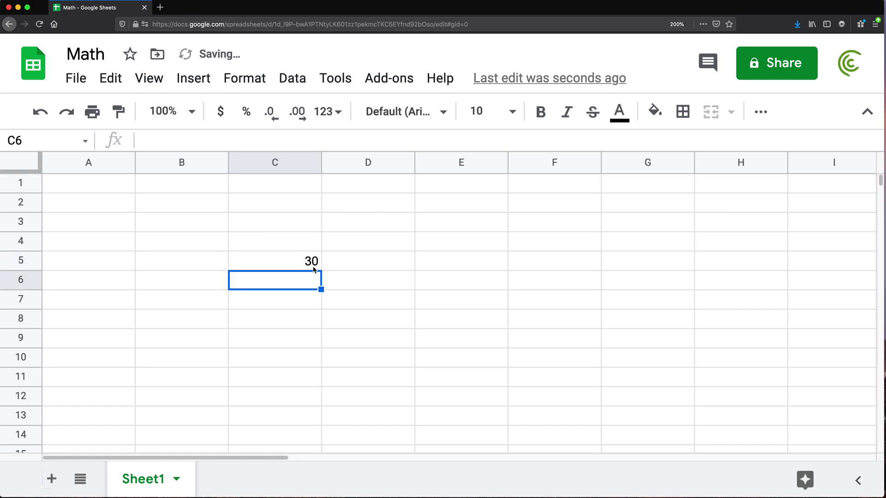
Change the operator in C5's formula to subtraction so it reads =10-20
double_click(315, 267)
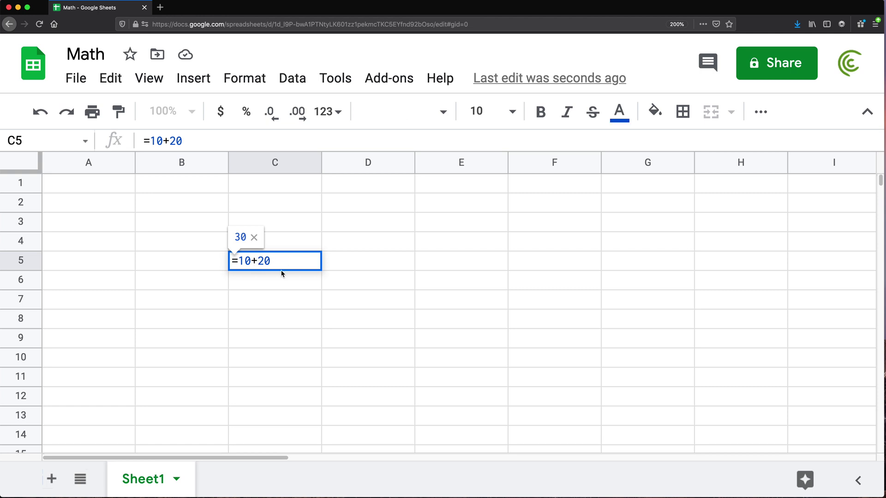
key("BackSpace")
type("-")
key("Return")
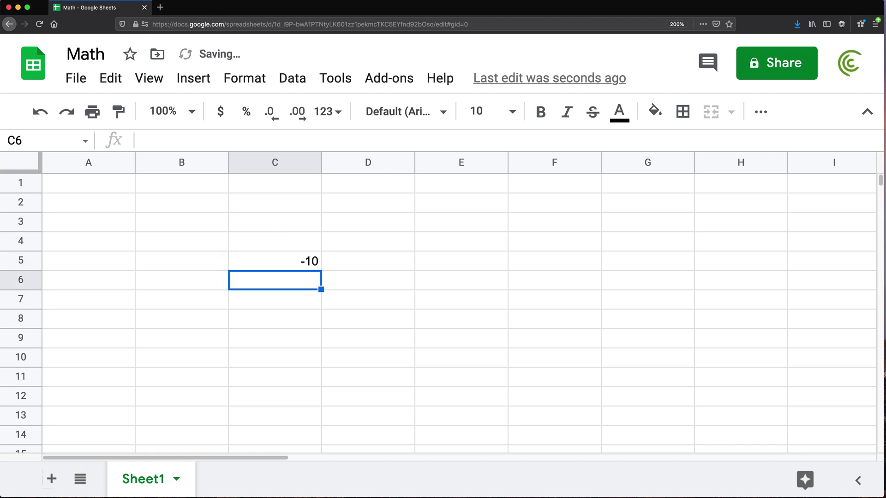
Rewrite the formula in C5 as the multiplication =10*4, keeping the equals sign and the first number
left_click(298, 262)
double_click(297, 264)
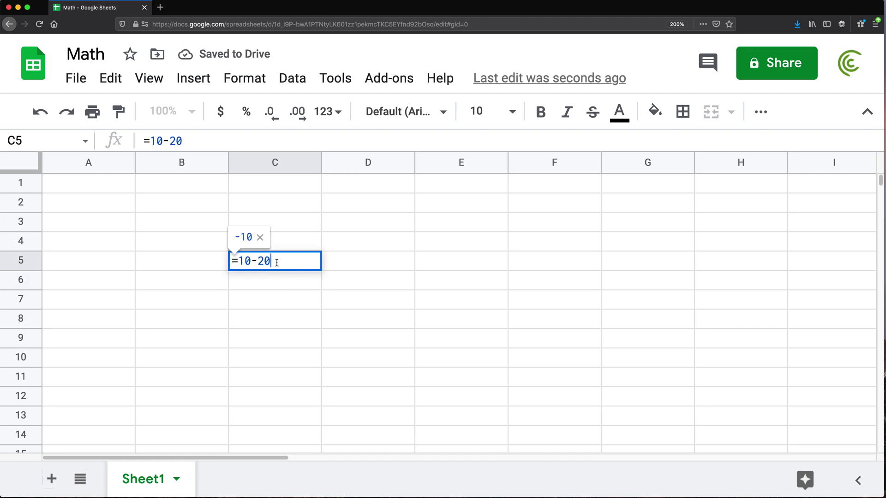
left_click(240, 262)
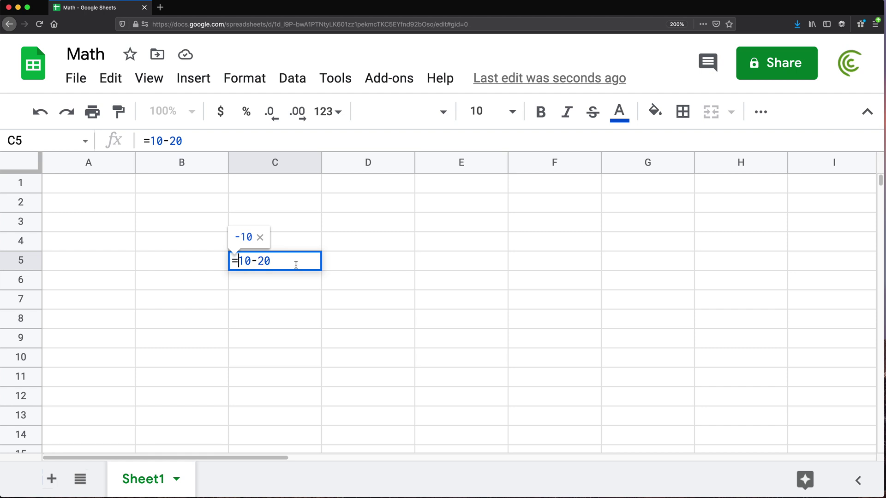
left_click(296, 265)
key("BackSpace")
key("BackSpace")
key("BackSpace")
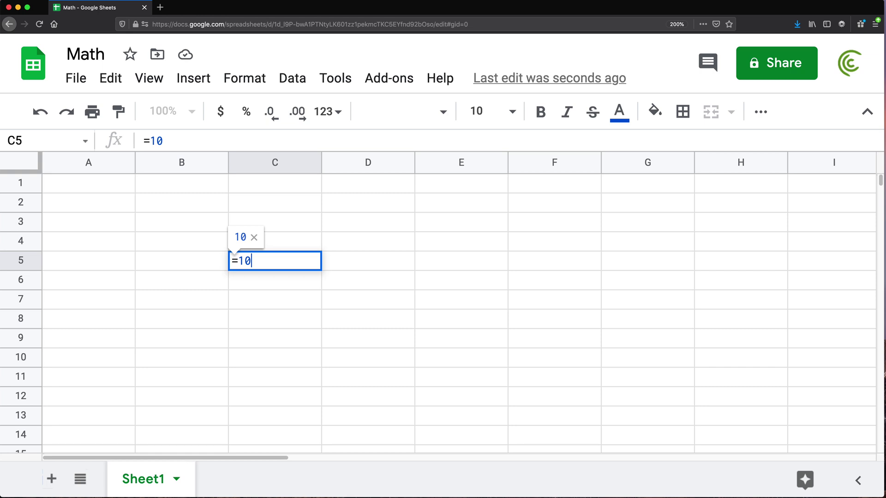
type("*4")
key("Return")
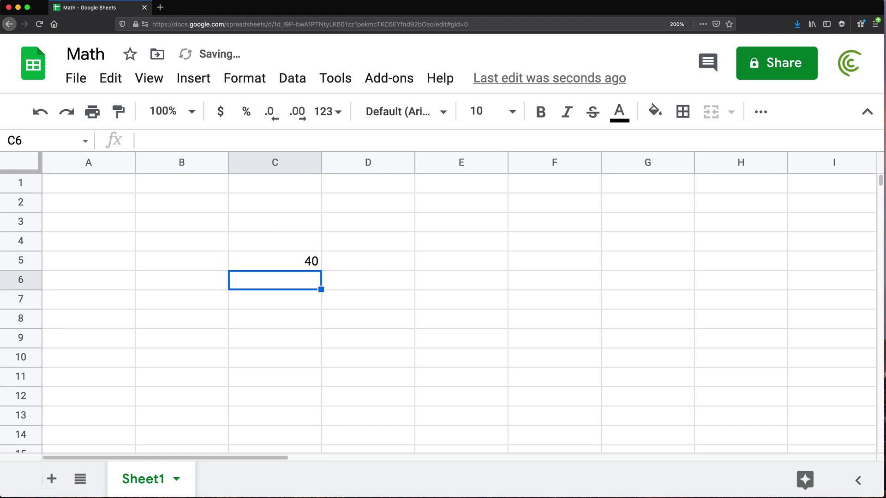
Change the operator in C5's formula to division so it reads =10/4, and reselect the cell
double_click(257, 265)
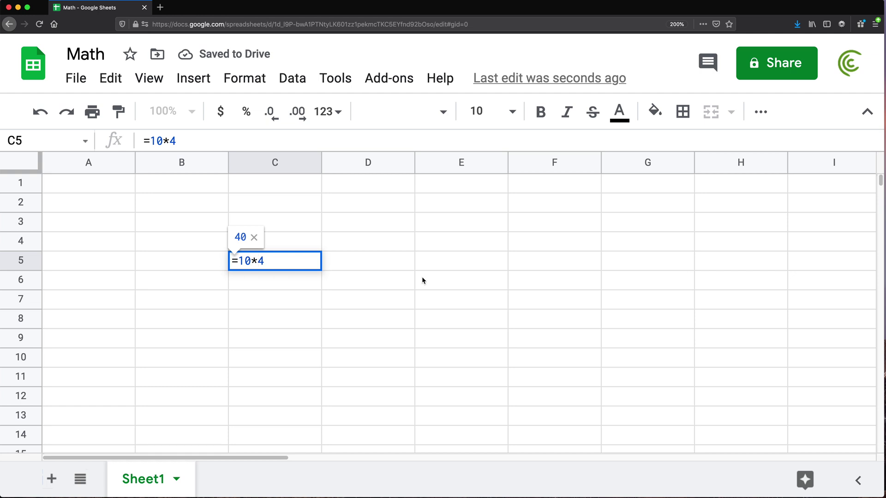
key("BackSpace")
type("/")
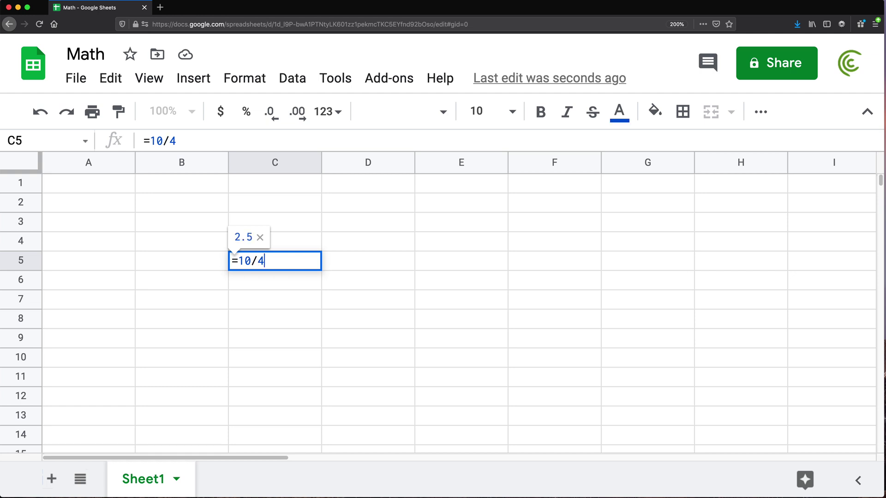
key("Return")
left_click(277, 265)
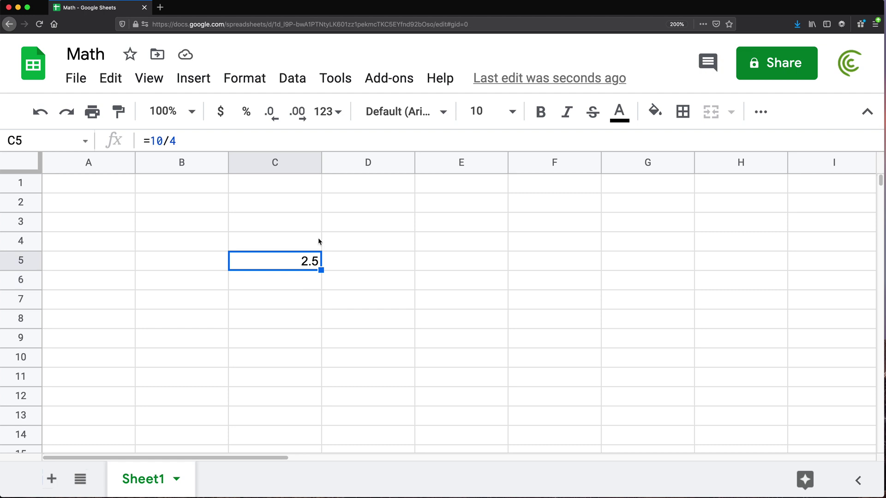
Enter the exponent symbol ^ as plain text in cell D2
left_click(364, 204)
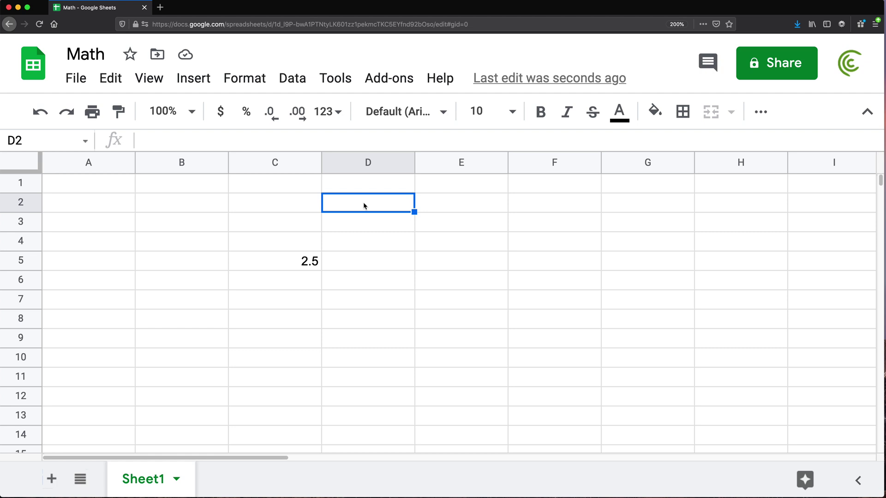
type("^")
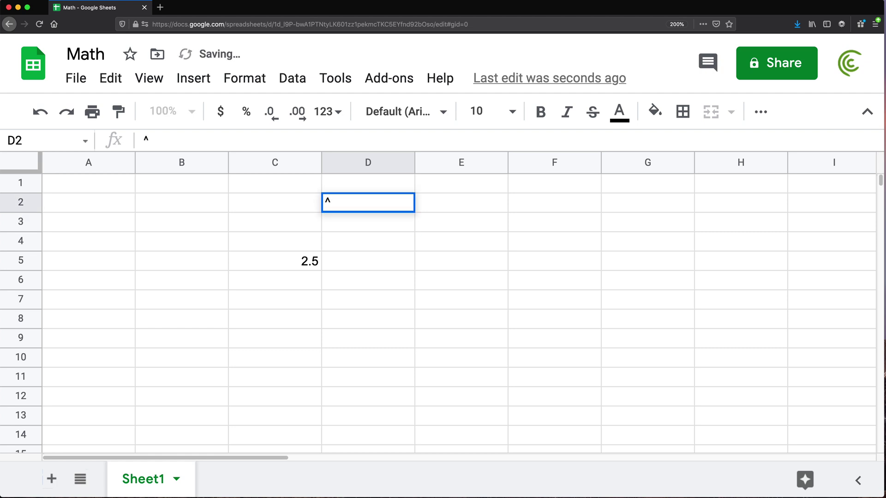
key("Return")
Overwrite C5 with the power formula =2^3 and highlight its ^ operator, keeping the cell in editing
left_click(307, 260)
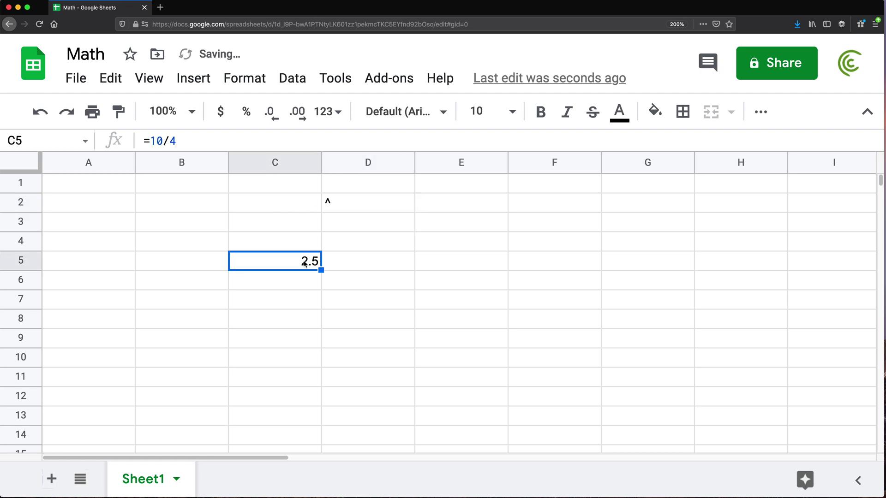
type("=2")
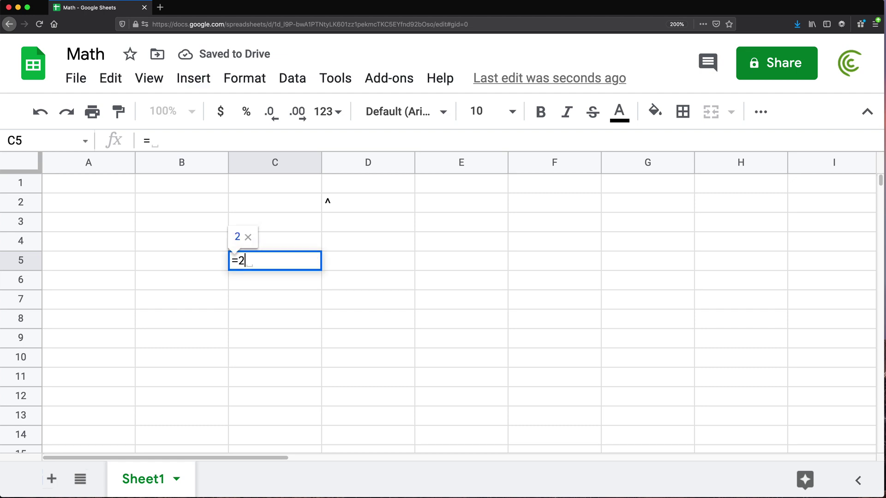
type("^")
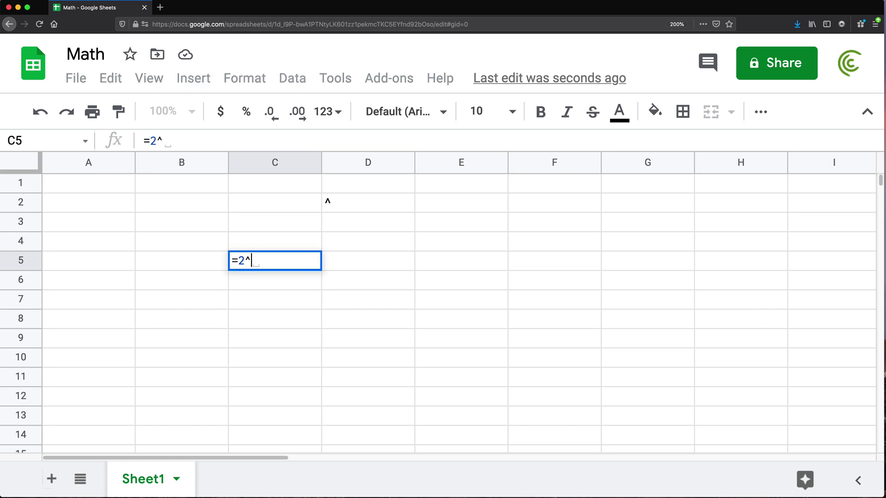
type("3")
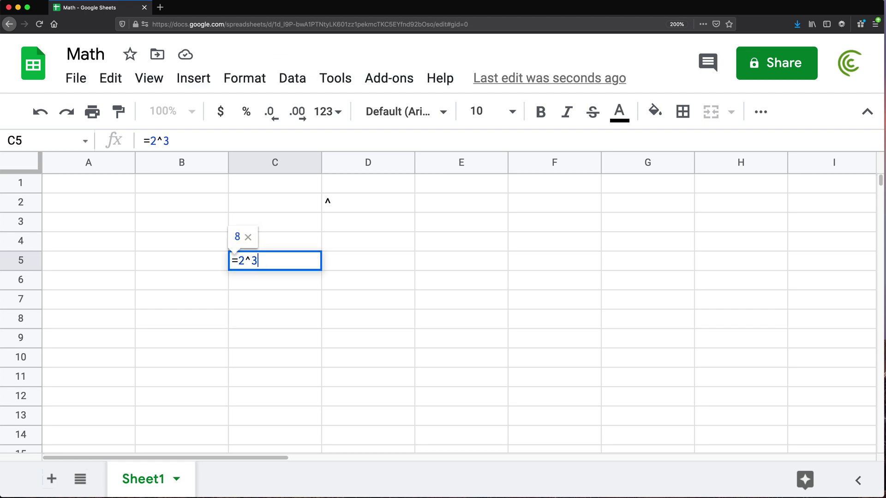
left_click(248, 260)
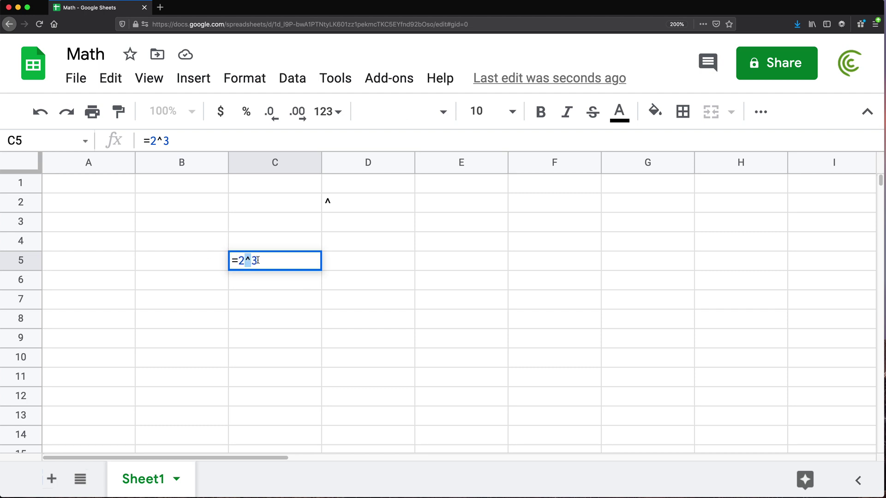
double_click(252, 261)
left_click(264, 262)
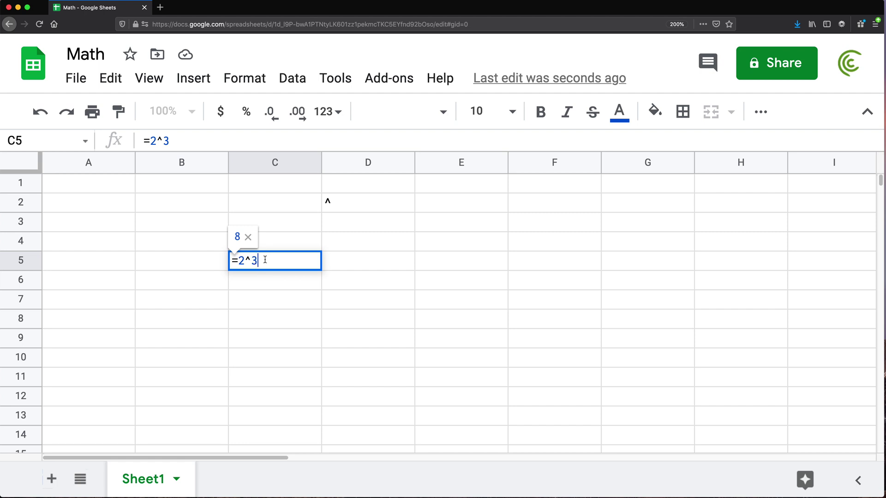
Change the exponent in C5's formula to 4 and commit it
key("BackSpace")
type("4")
key("Return")
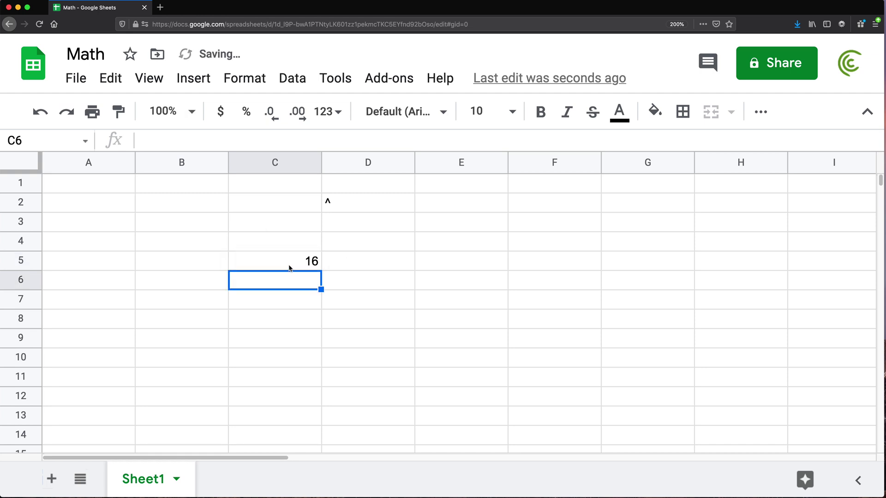
Replace the formula in C5 with the mixed addition and multiplication =4+6*2
double_click(289, 266)
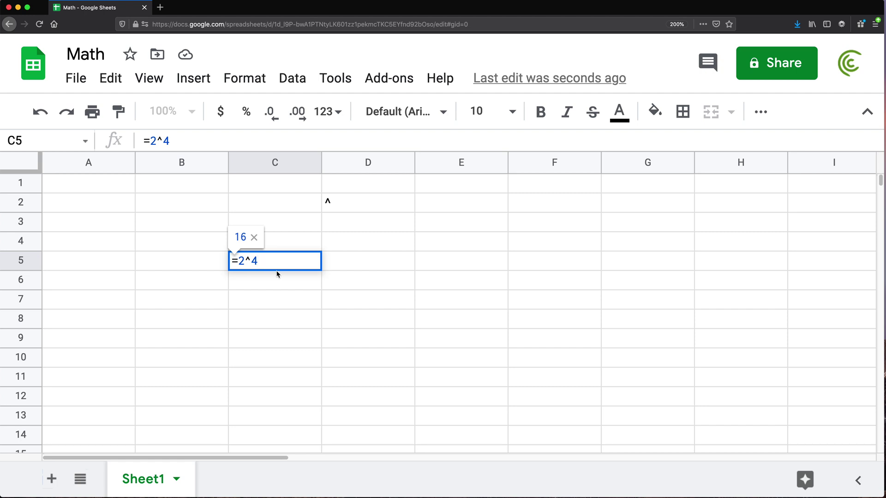
key("BackSpace")
key("BackSpace")
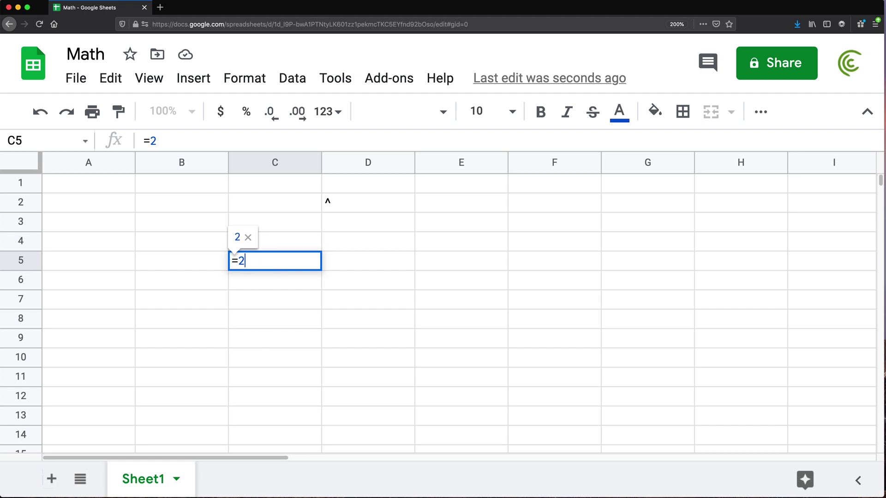
key("BackSpace")
type("4+")
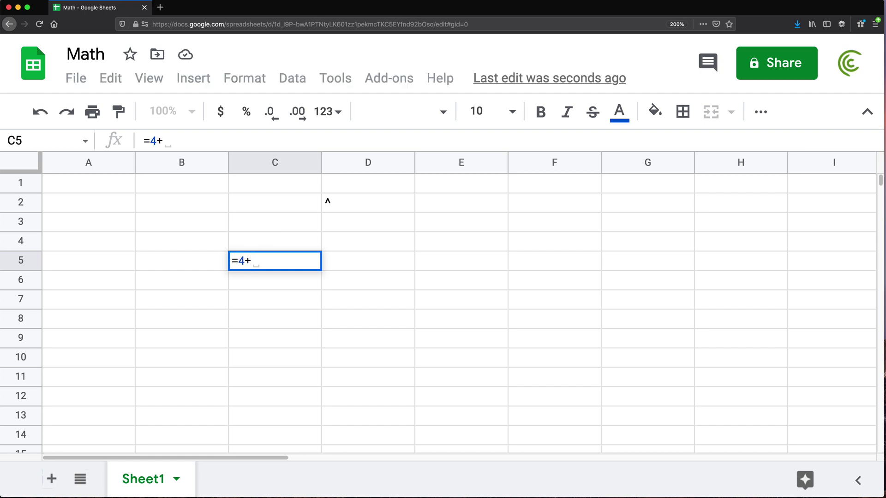
type("6")
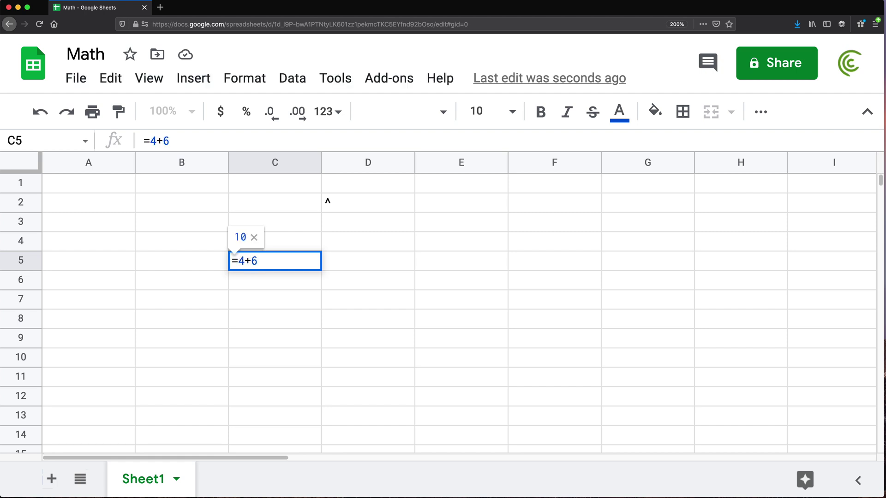
type("*2")
key("Return")
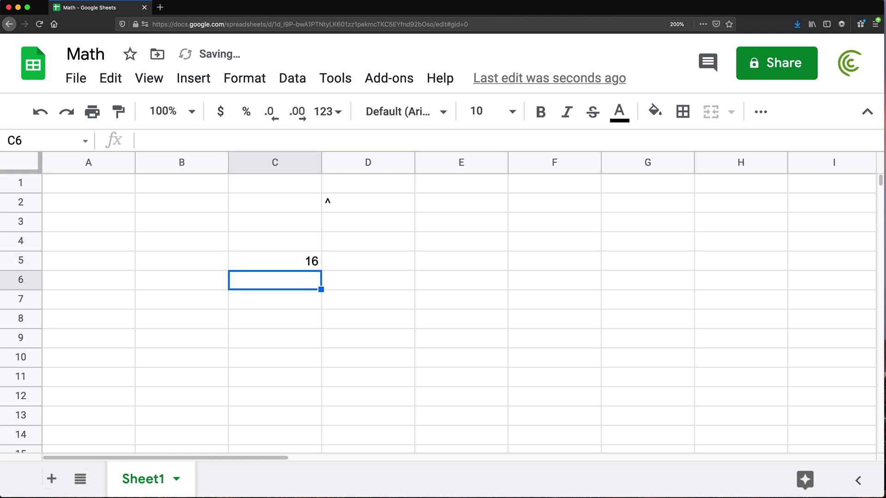
double_click(295, 264)
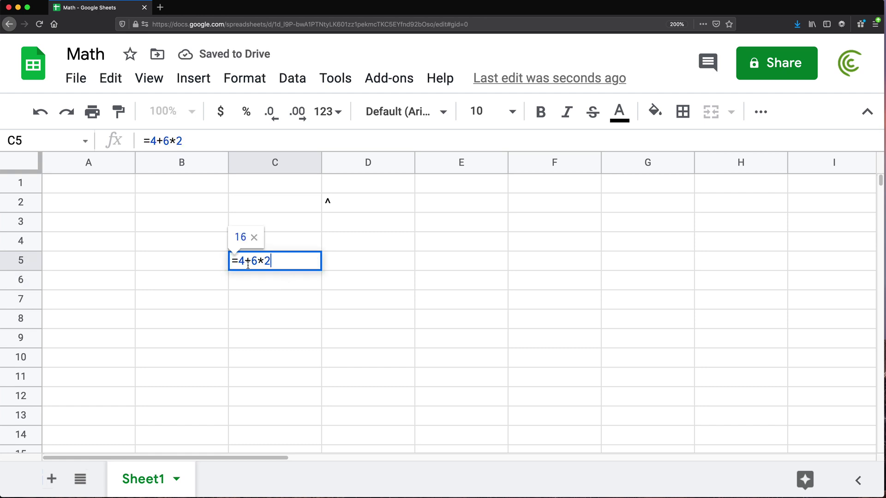
left_click_drag(236, 262, 272, 262)
left_click(340, 263)
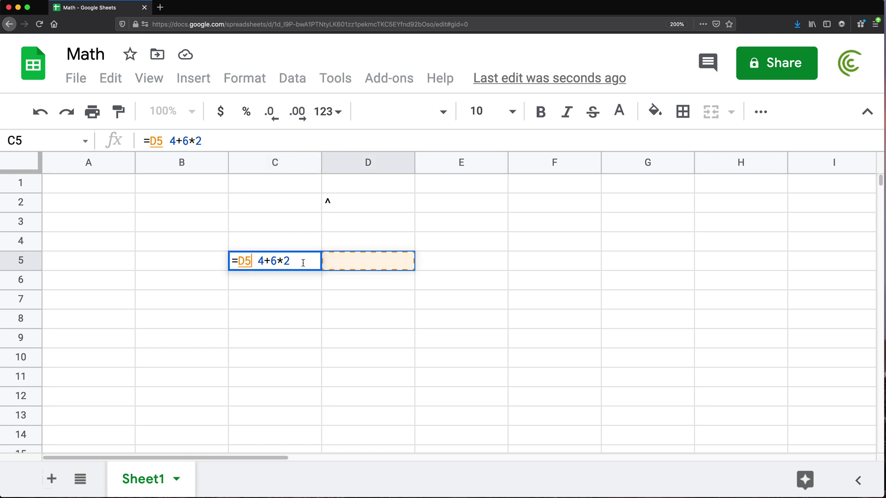
key("Escape")
Open C5's formula for editing and highlight 4+6 and 6*2 in turn to preview the result of each part
key("super+equal")
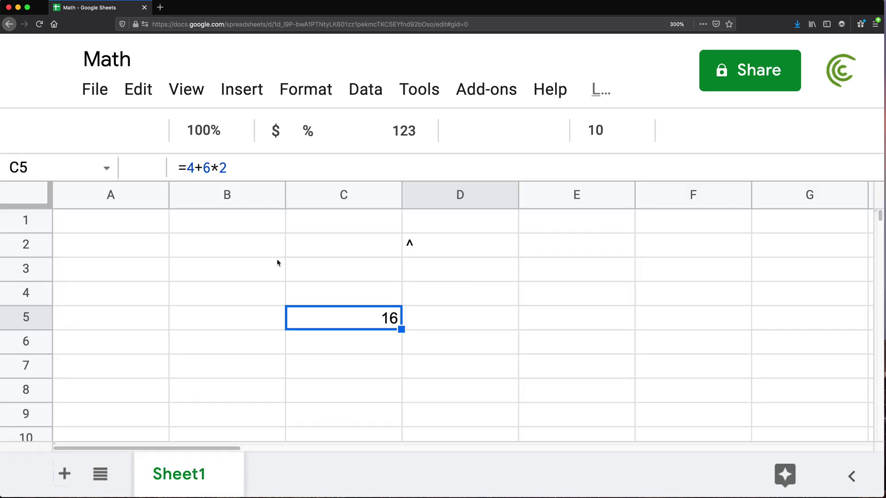
key("super+equal")
double_click(391, 383)
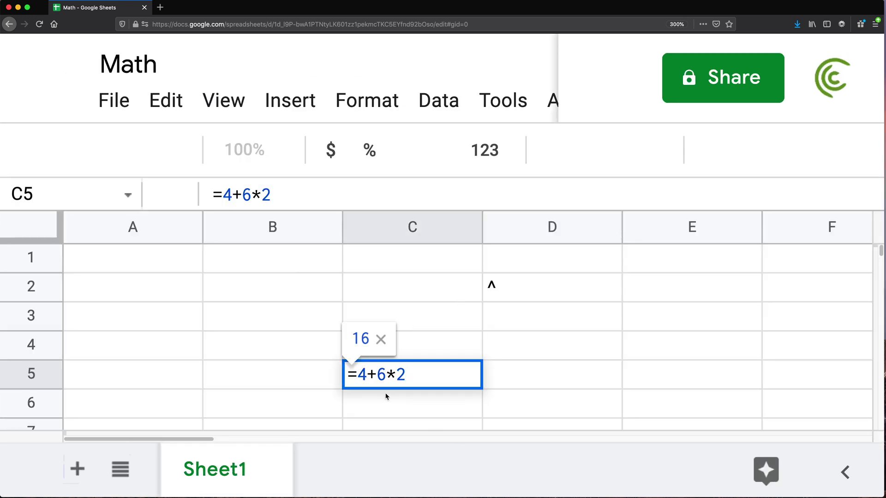
left_click_drag(360, 373, 385, 374)
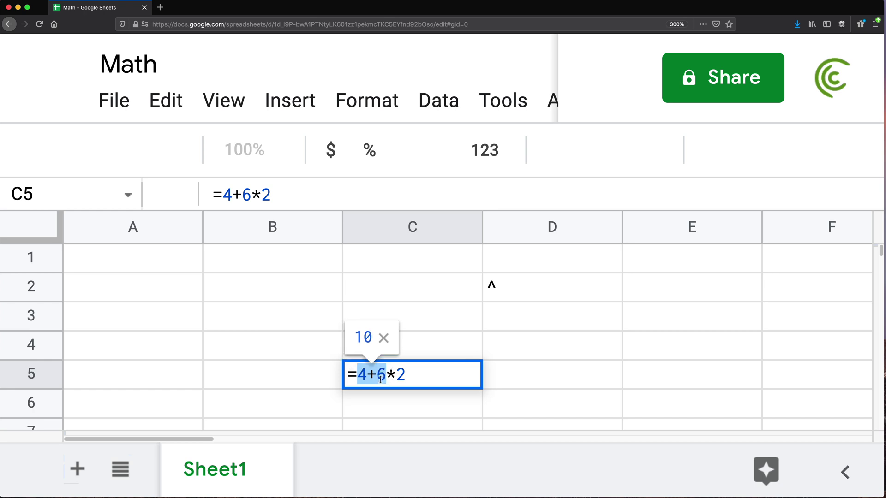
left_click(403, 375)
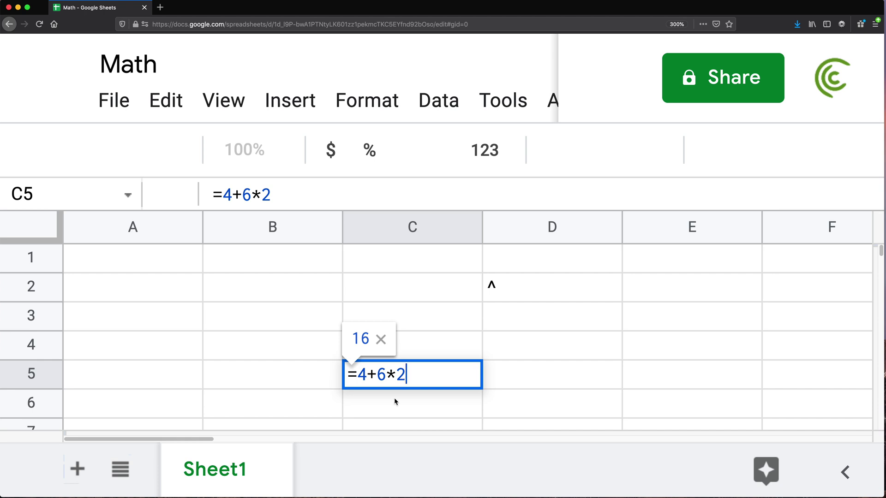
left_click_drag(377, 375, 410, 375)
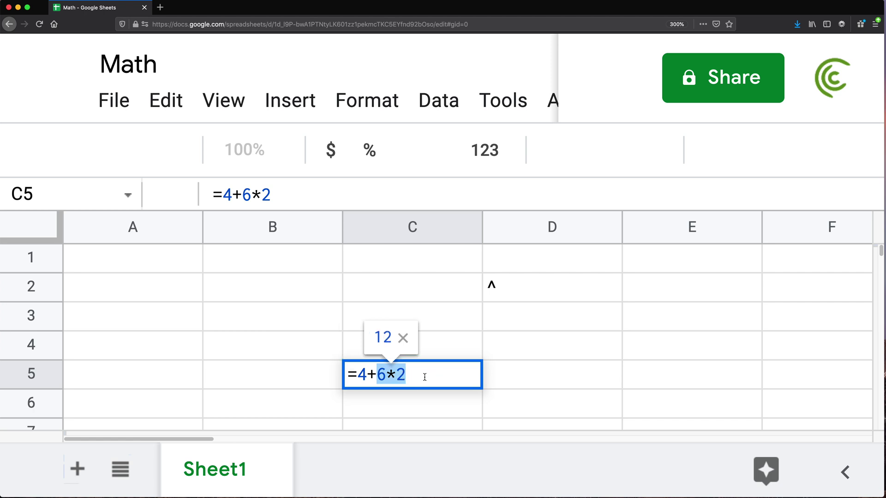
Clear the highlighting in C5's formula and commit =4+6*2 unchanged
left_click(366, 374)
left_click(413, 375)
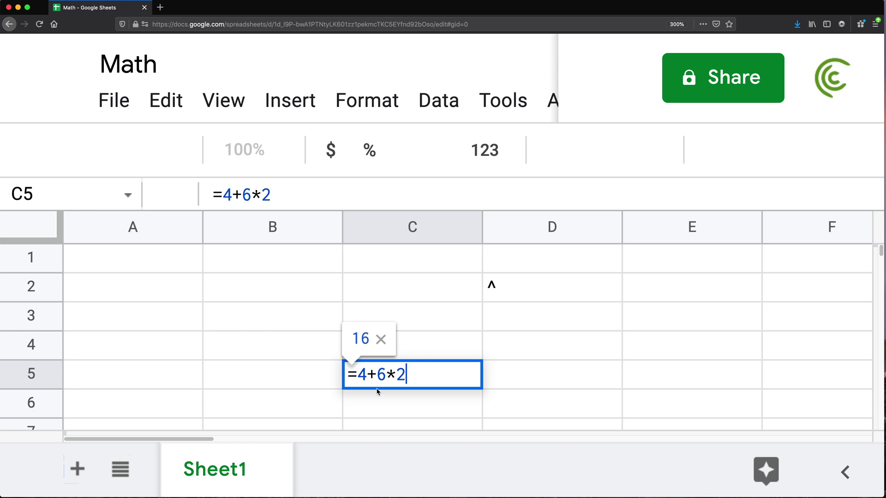
key("Return")
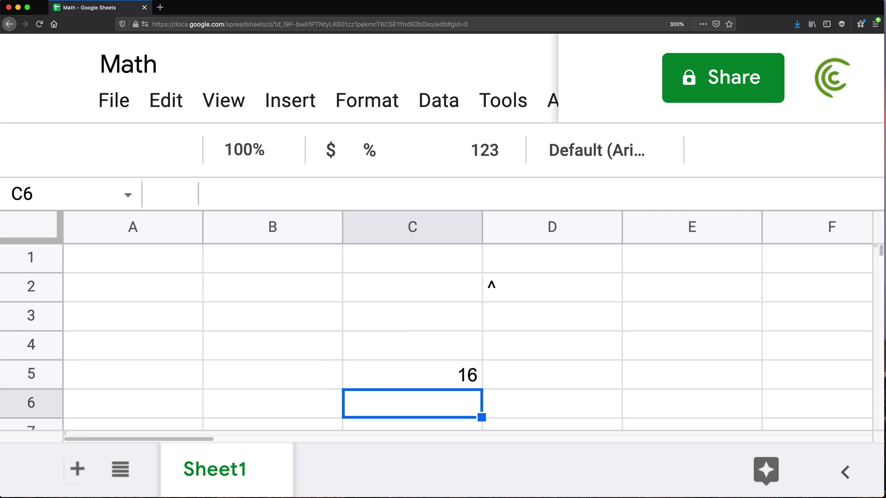
Enclose 4+6 in parentheses so C5's formula becomes =(4+6)*2, highlight the bracketed part to preview it, and commit
left_click(405, 380)
key("Return")
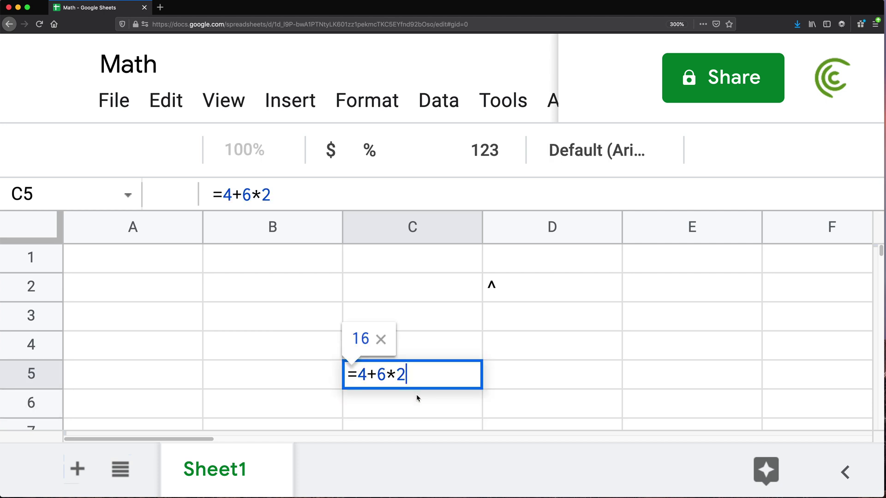
left_click(362, 380)
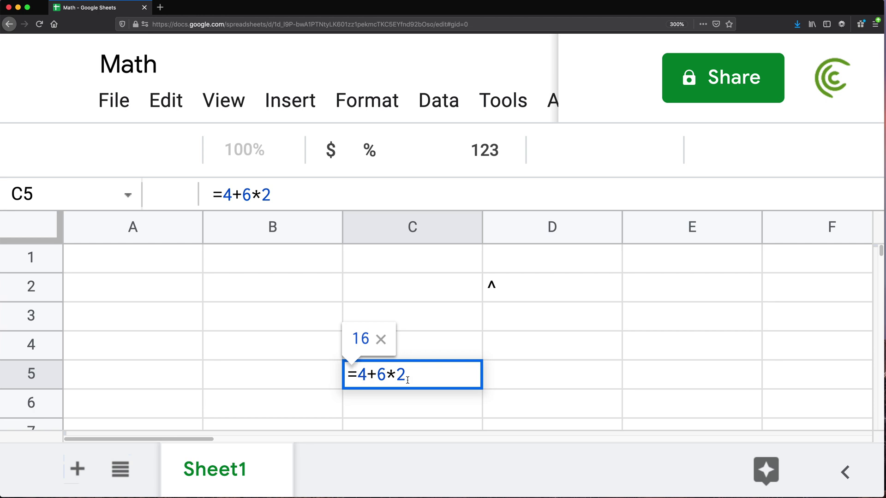
type("(")
left_click(398, 378)
type(")")
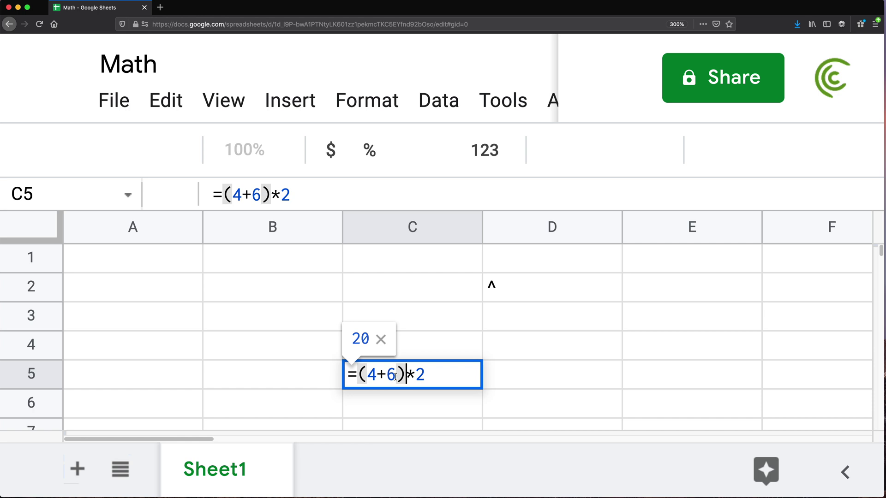
left_click_drag(405, 375, 358, 377)
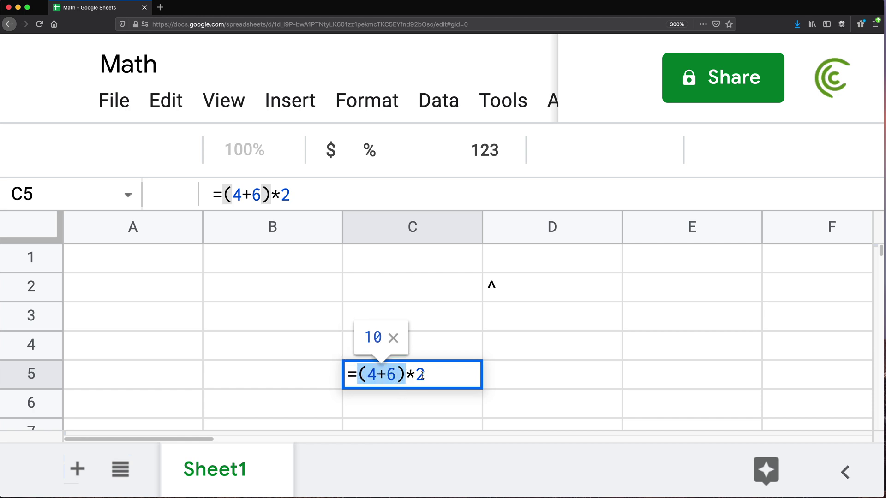
left_click(443, 374)
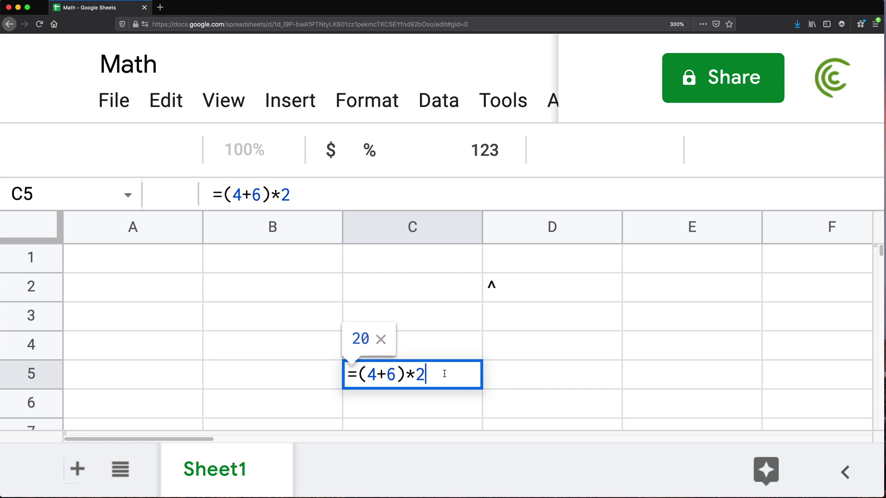
key("Return")
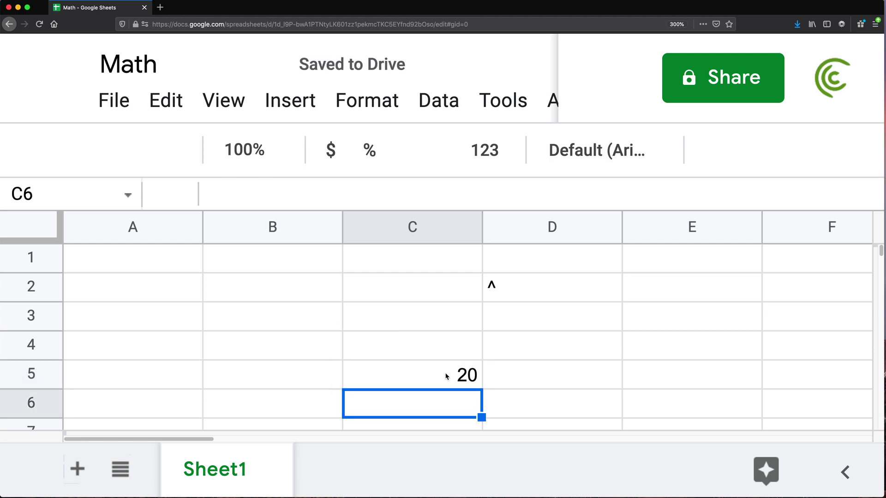
Reopen C5's formula to review the bracketed version, and close it without changes
left_click(446, 376)
double_click(447, 376)
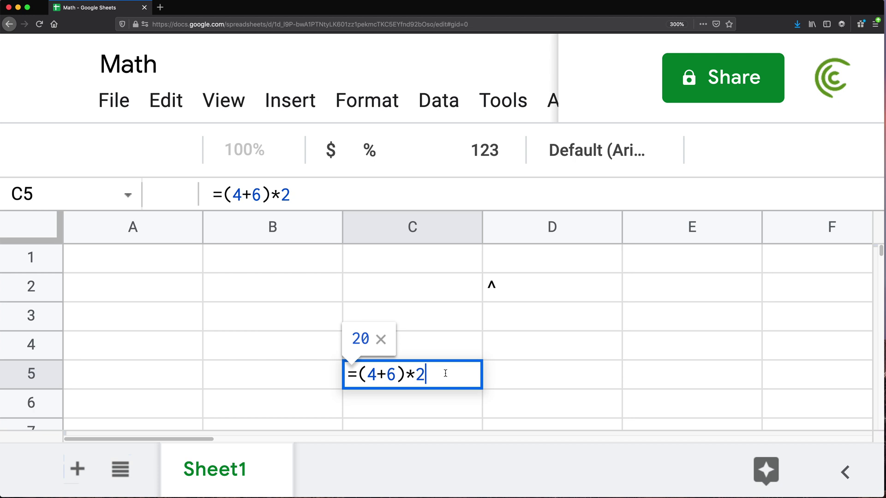
key("Return")
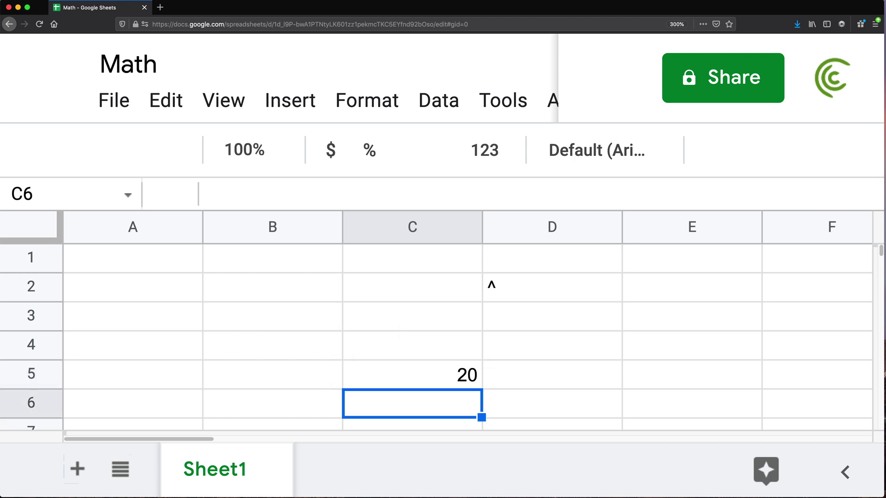
List the first three levels of operator precedence in column E: () in E1, ^ in E2 and */ in E3
left_click(661, 264)
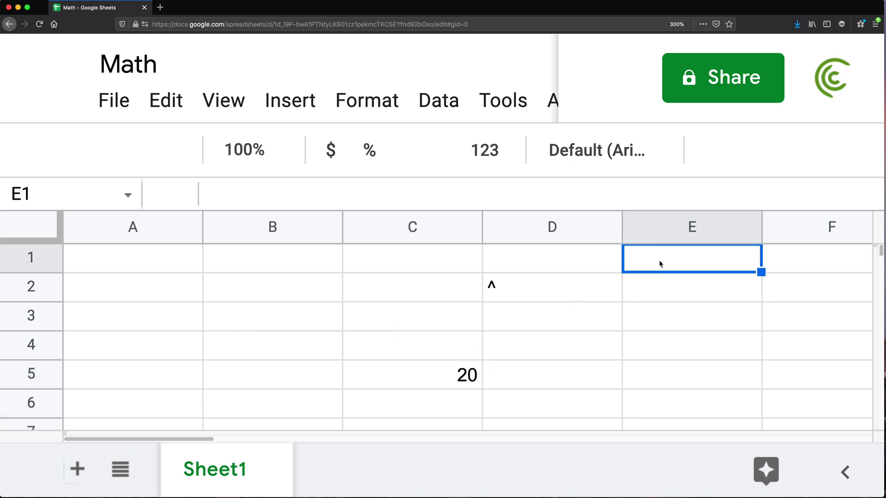
type("()")
key("Return")
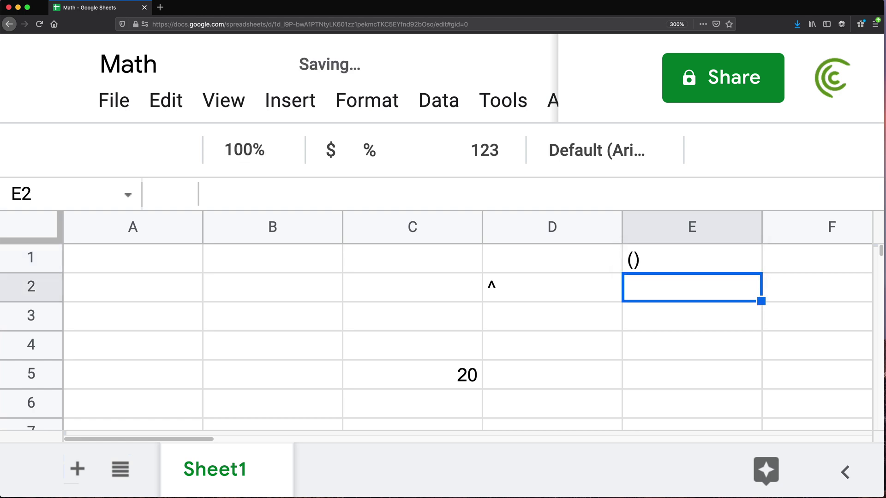
type("^")
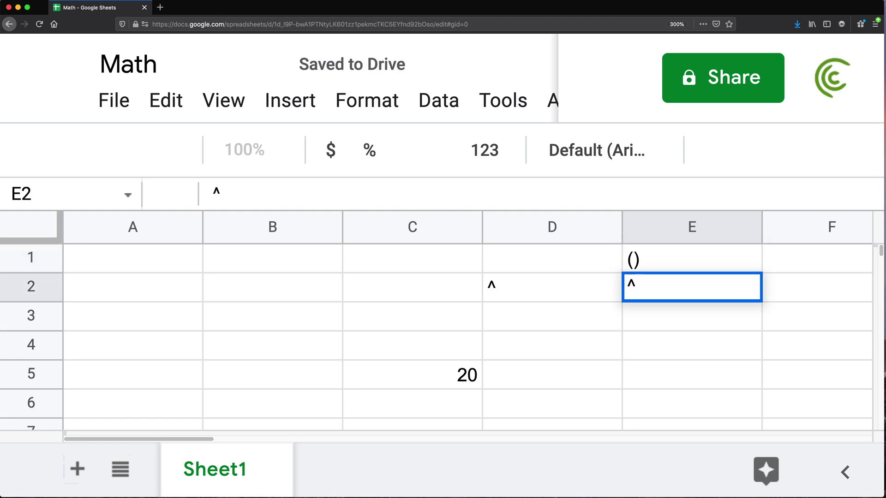
key("Return")
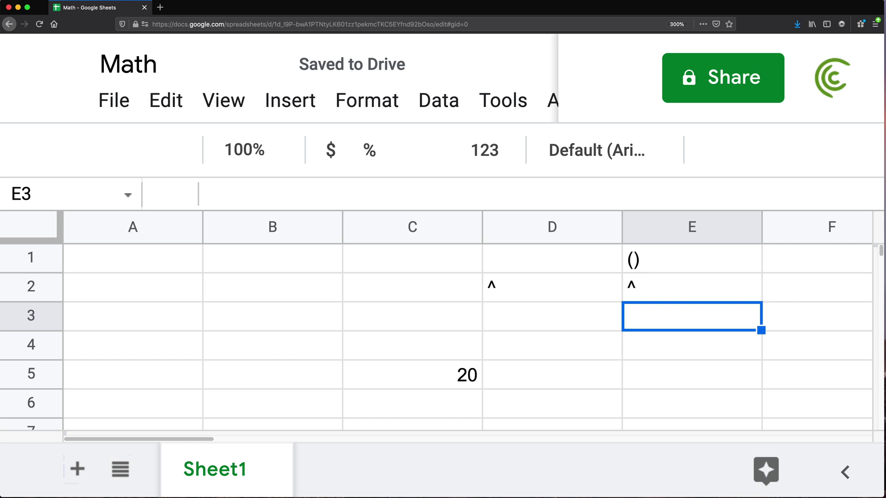
type("*/")
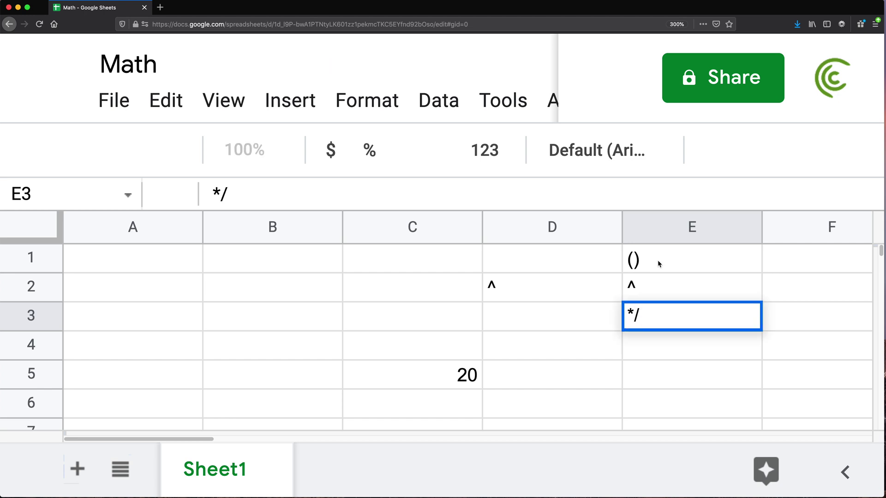
left_click(590, 312)
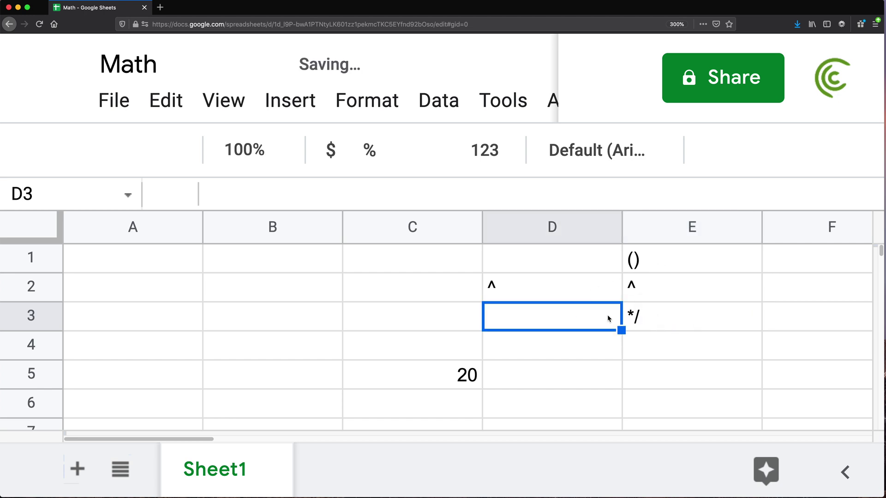
Enter +- as text in E4, using a leading apostrophe, to complete the precedence list
left_click(644, 319)
left_click(657, 340)
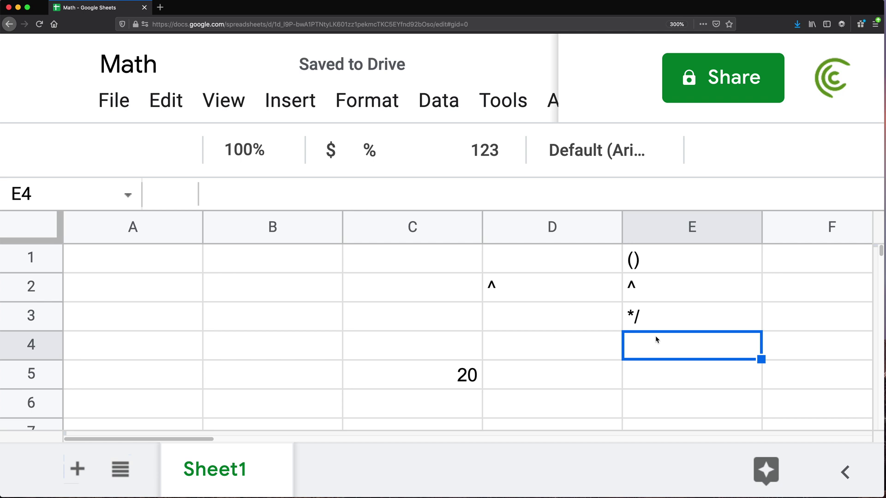
type("'+_")
key("BackSpace")
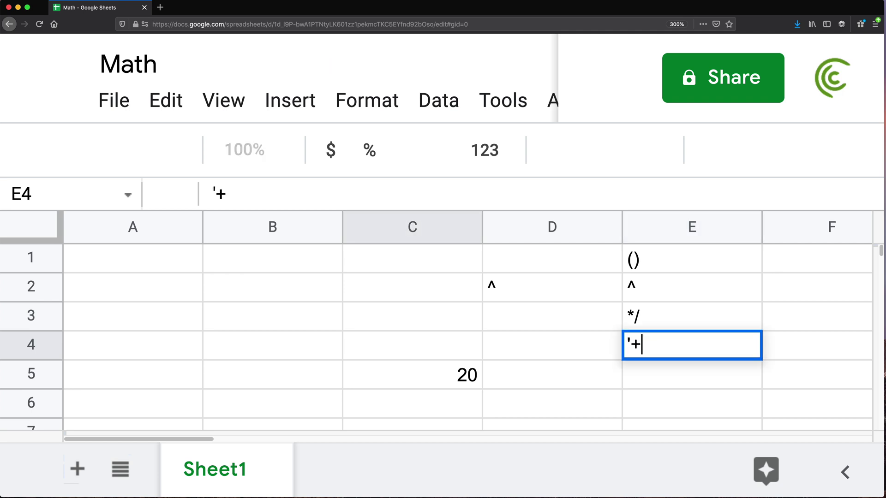
type("-")
key("Return")
left_click_drag(596, 346, 651, 349)
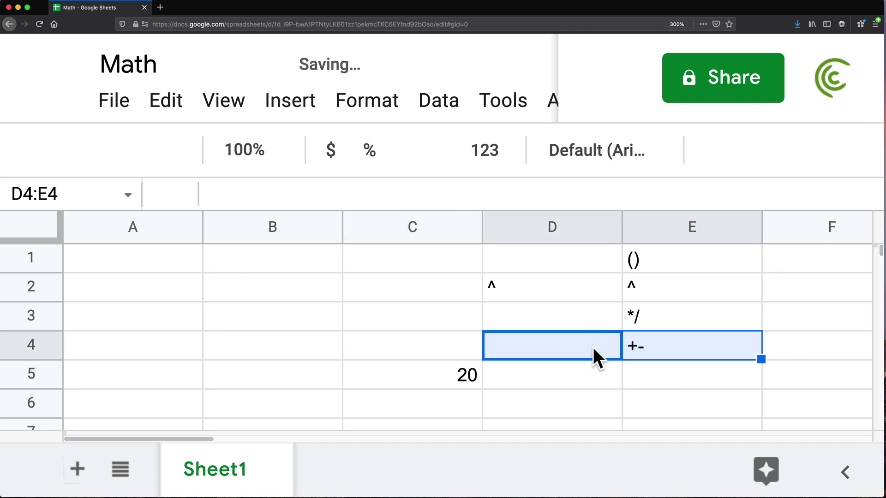
Overwrite C5 with the mixed division and multiplication formula =6/2*3, keeping the cell in editing
left_click(625, 352)
key("Down")
key("Left")
key("Left")
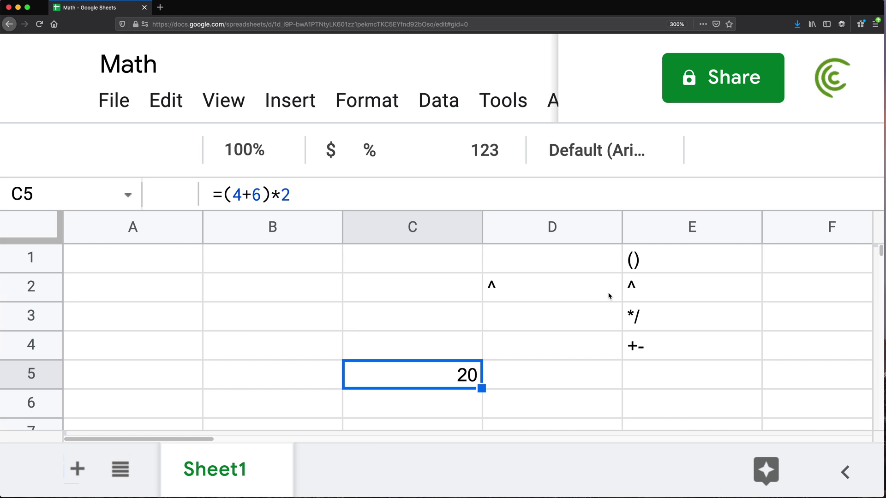
type("=")
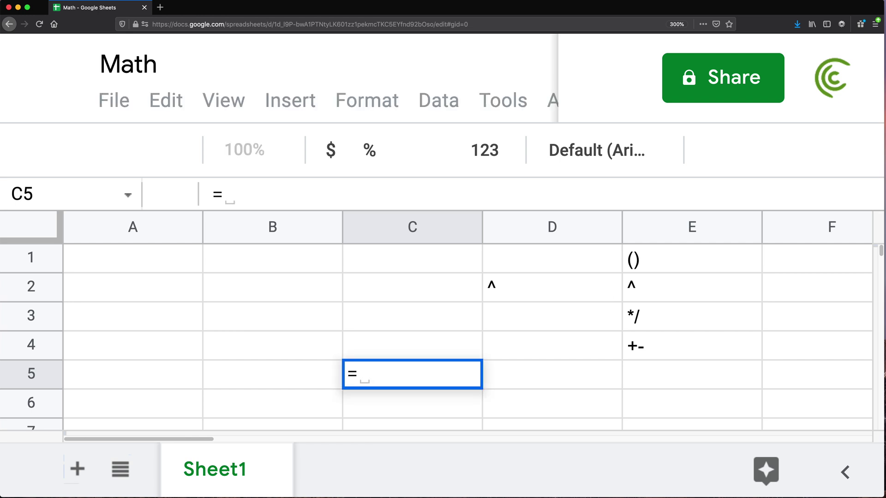
type("6")
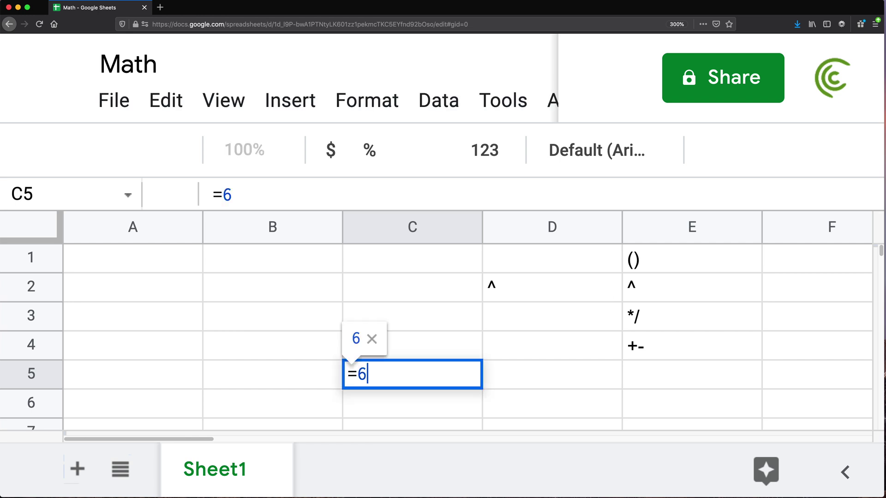
type("/2*")
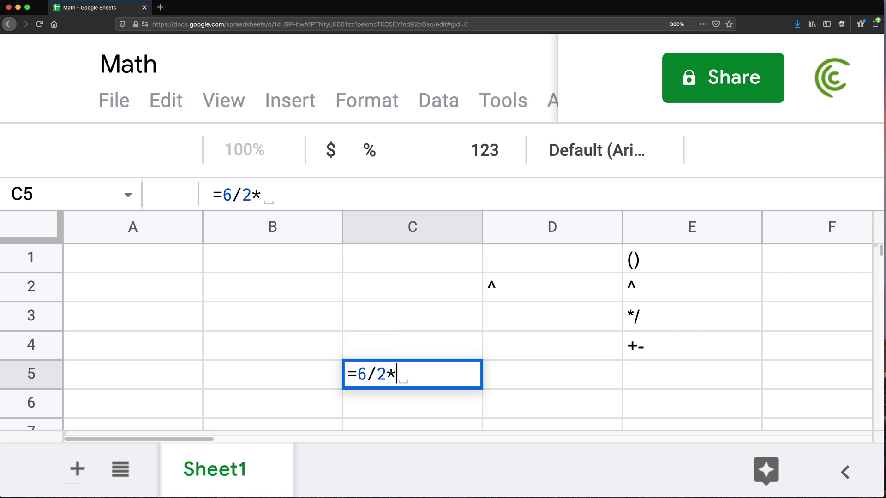
type("3")
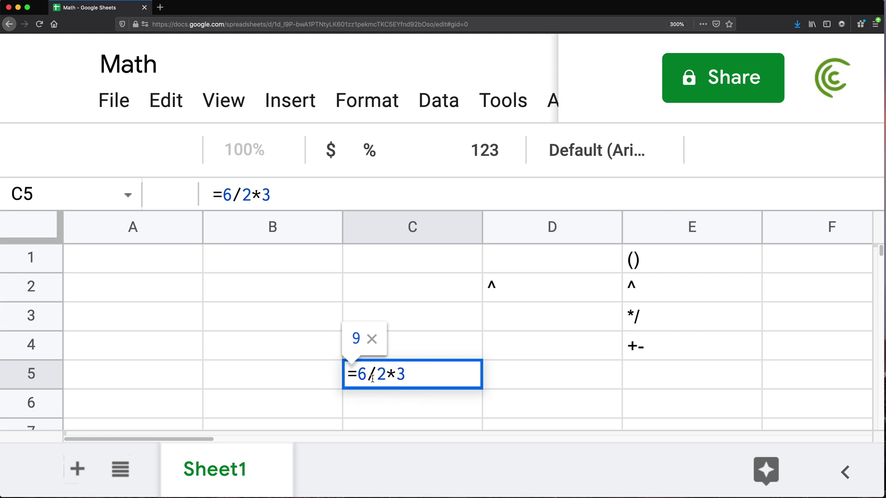
Highlight 6/2*3, 6/2 and *3 in turn to show the left-to-right evaluation, and commit C5's formula
left_click_drag(368, 375, 431, 376)
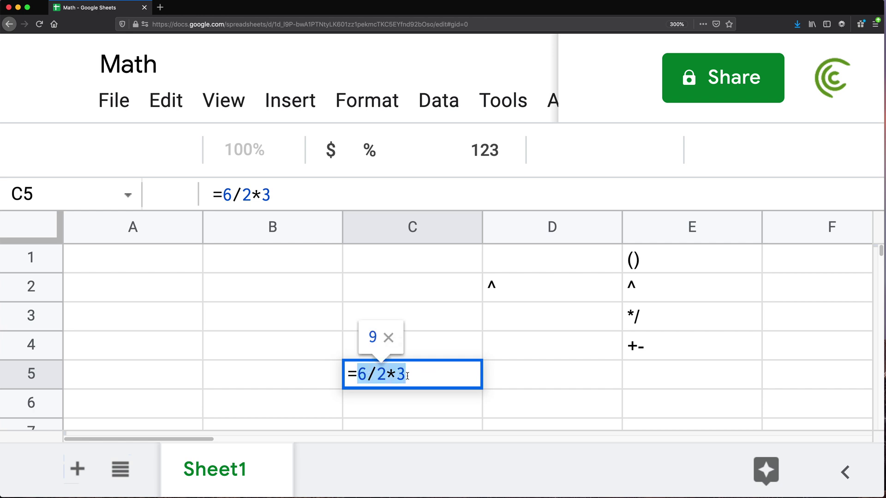
left_click_drag(358, 373, 387, 372)
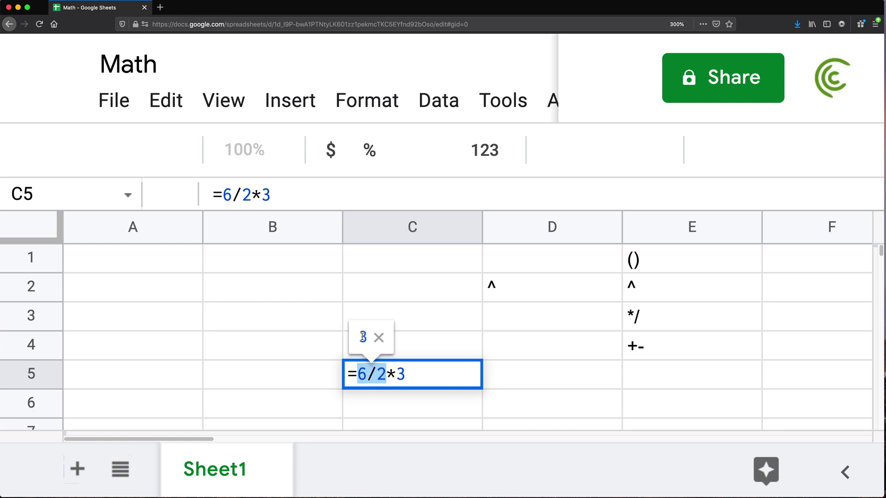
left_click_drag(409, 374, 387, 374)
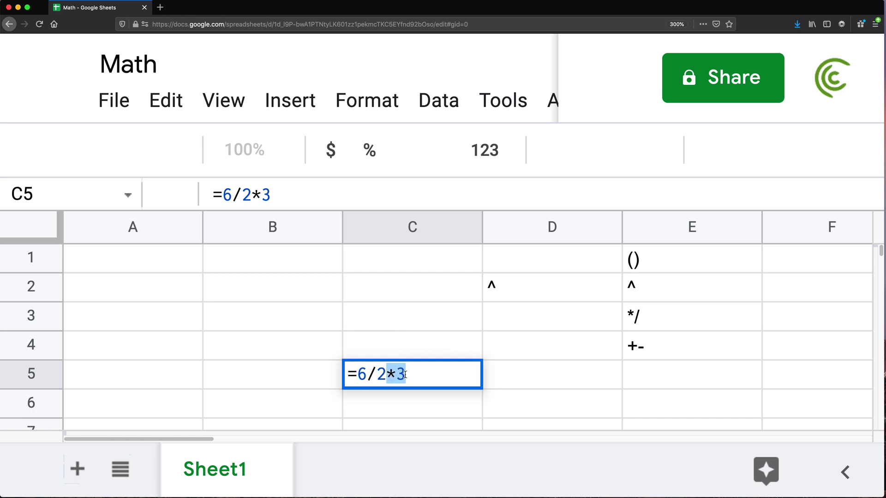
left_click(407, 374)
key("Return")
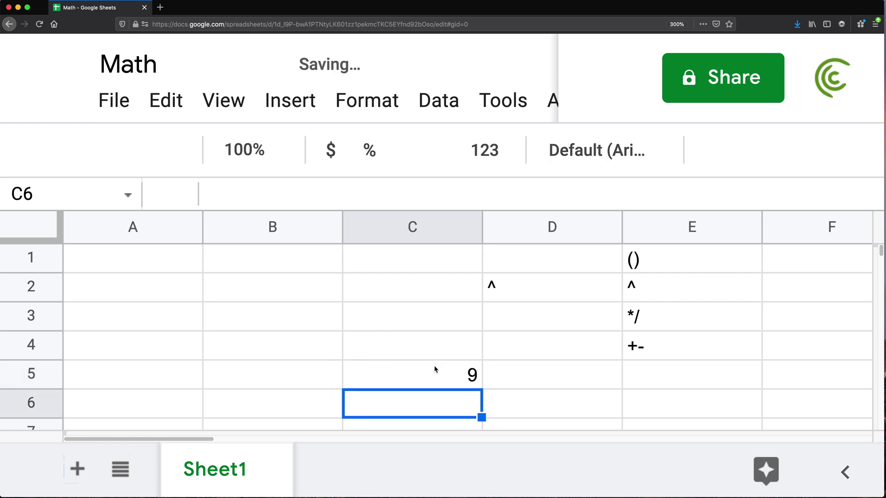
Edit C5's formula to put parentheses around 2*3 so that it reads =6/(2*3)
double_click(413, 383)
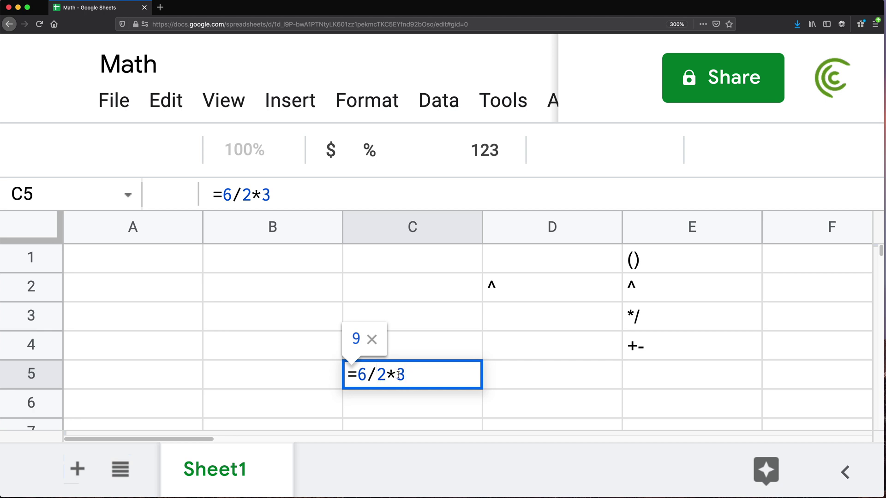
type("(")
key("Right")
key("Right")
key("Right")
type(")")
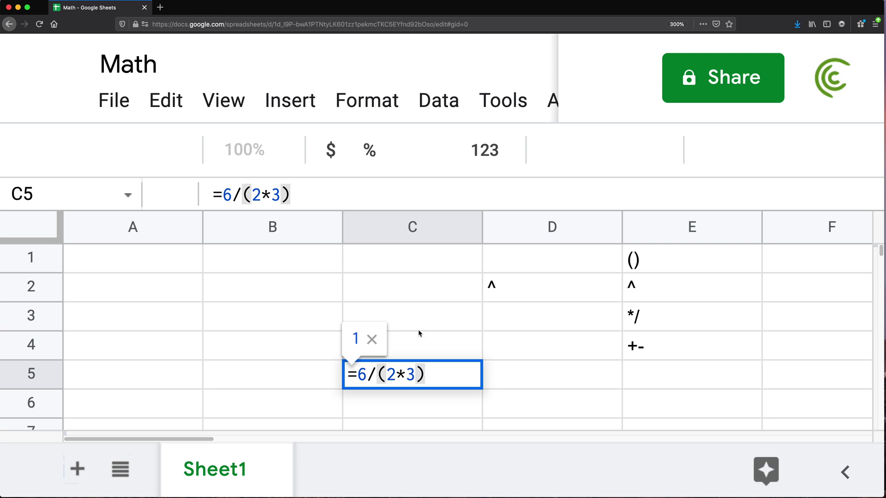
Highlight (2*3) and the preceding 6/ in C5's formula in turn to examine the new evaluation order
left_click_drag(381, 373, 447, 379)
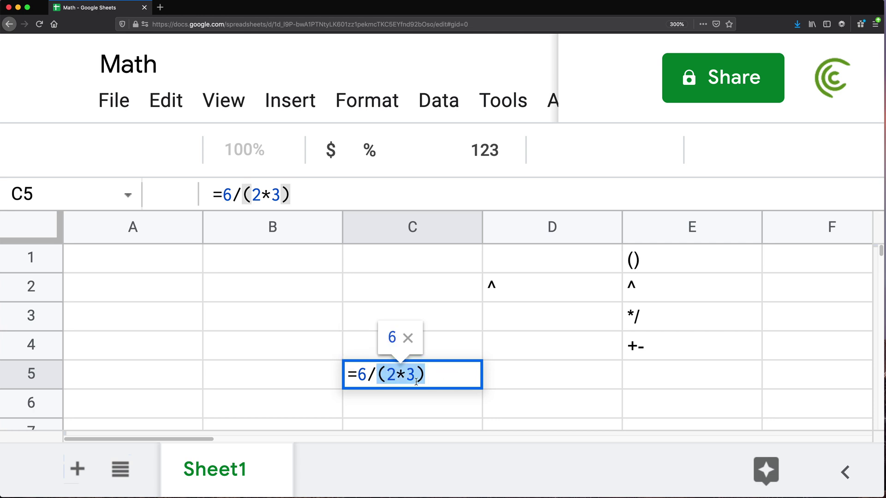
left_click(425, 374)
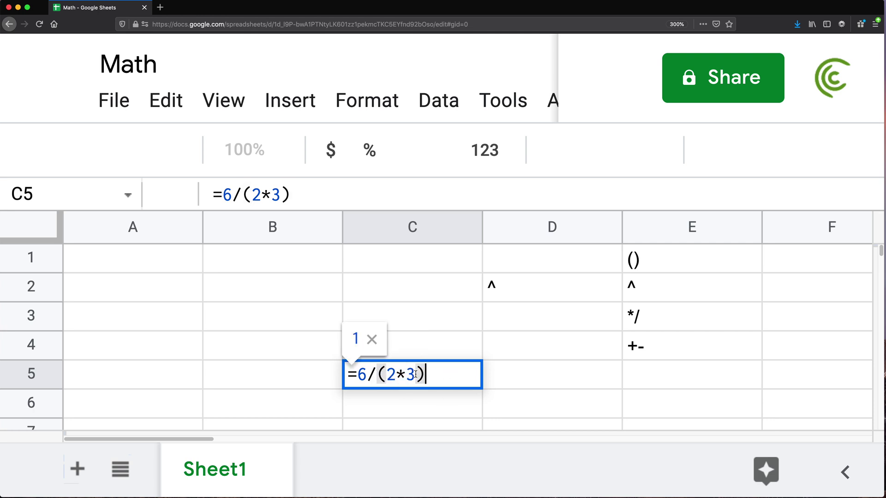
left_click_drag(360, 375, 377, 375)
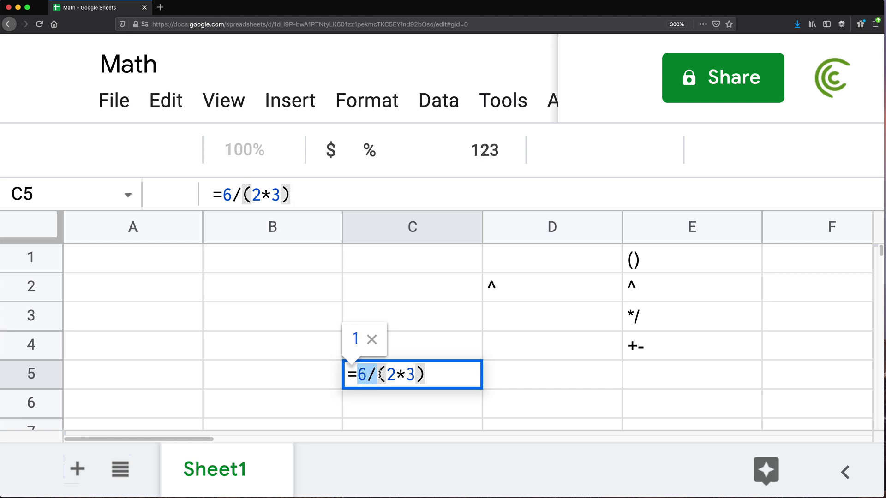
left_click(428, 373)
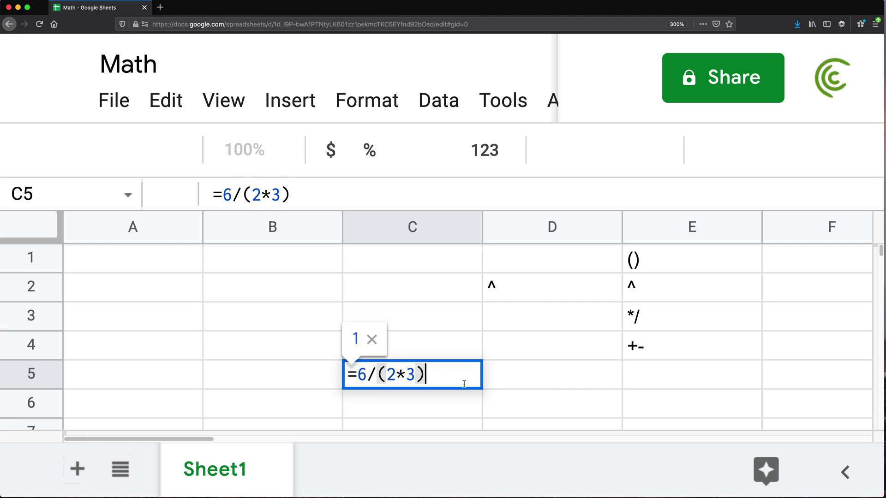
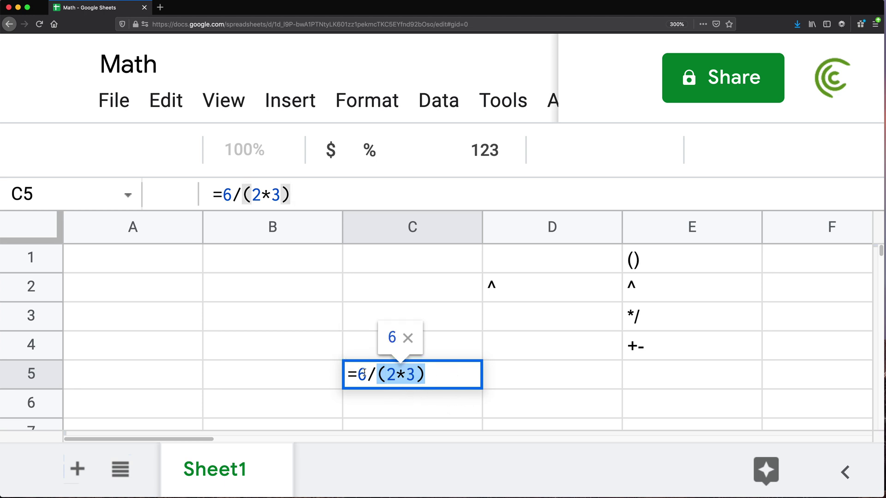
Replace the expression in C5 with the mixed-operator formula =3*4+4/2-1, keeping the cell in editing
left_click_drag(360, 374, 485, 387)
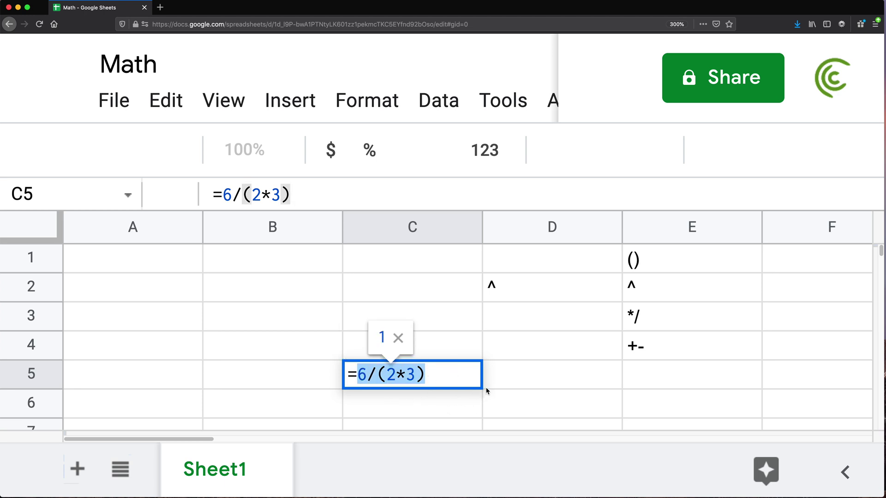
type("3")
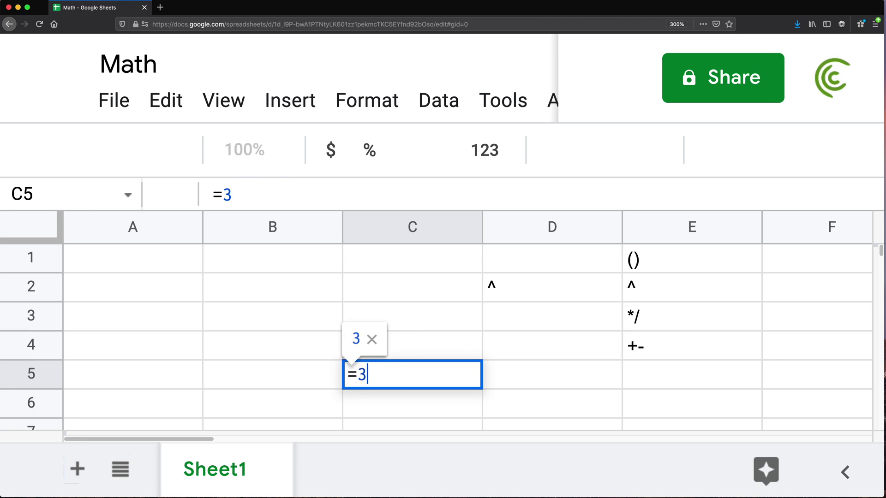
type("*")
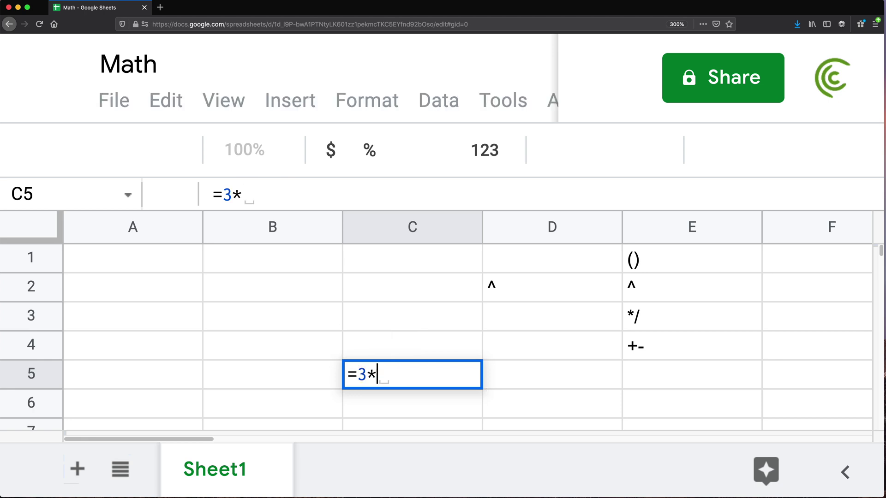
type("3")
key("BackSpace")
type("4+4/2")
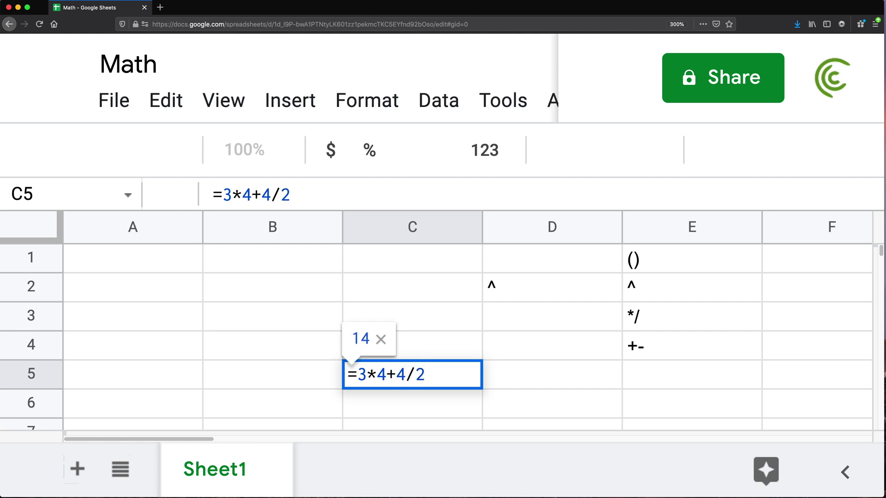
type("-1")
Highlight the whole expression, then 3*4 and 4/2 in turn to show the evaluation order, and commit C5's formula
left_click_drag(356, 375, 446, 372)
left_click(449, 373)
left_click_drag(358, 374, 391, 372)
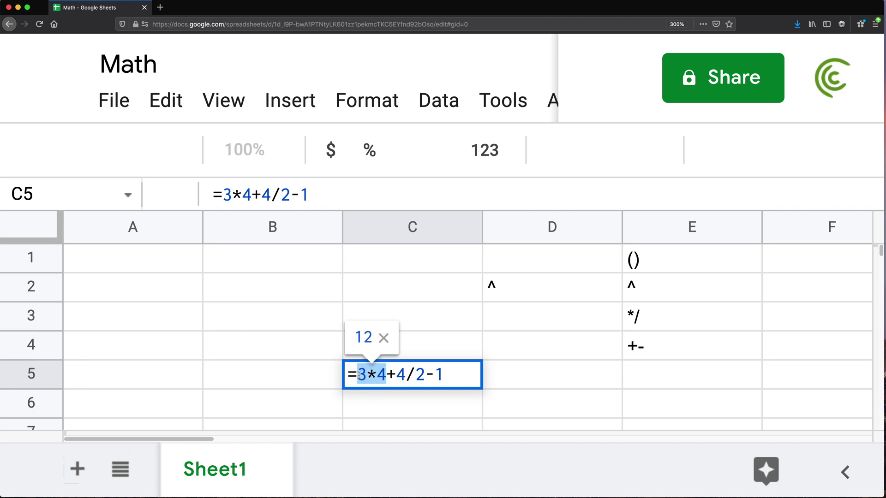
left_click_drag(396, 374, 426, 374)
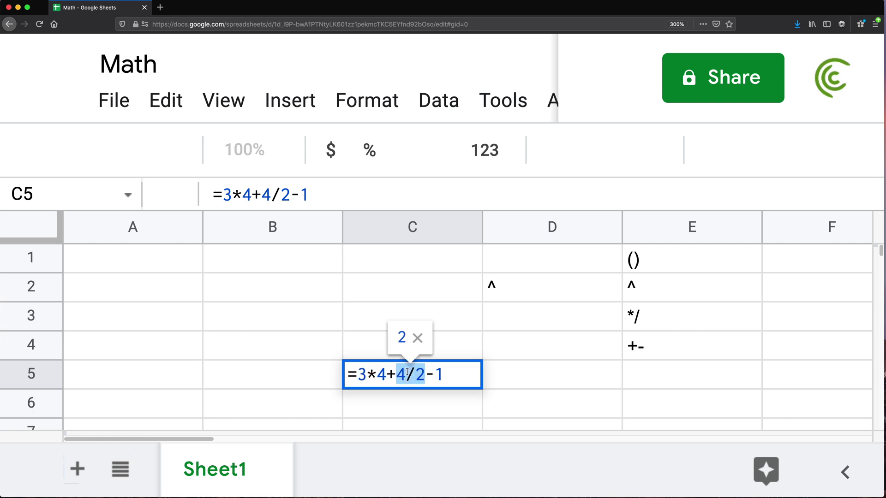
mouse_move(360, 374)
left_mouse_down()
mouse_move(379, 374)
mouse_move(374, 380)
left_mouse_up()
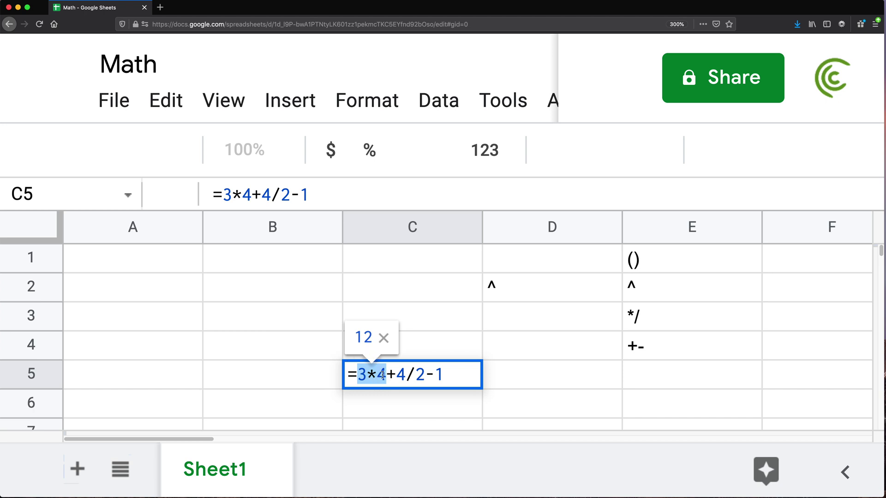
left_click_drag(396, 376, 425, 376)
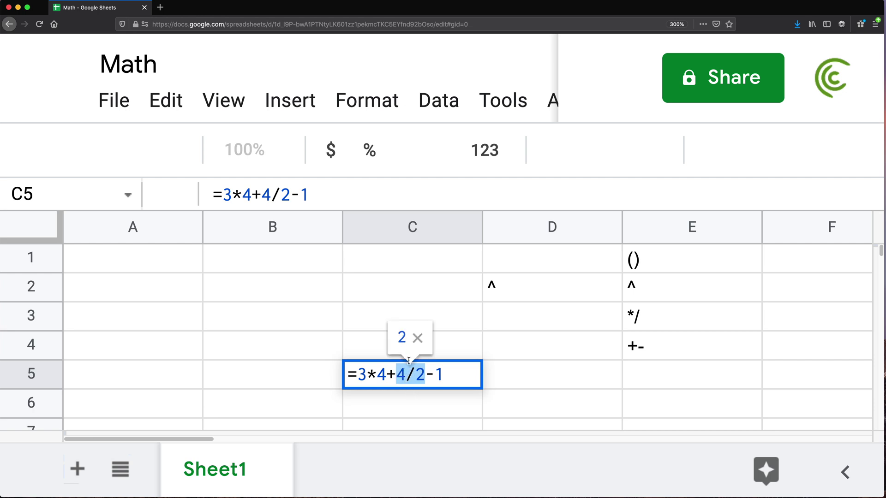
left_click(427, 375)
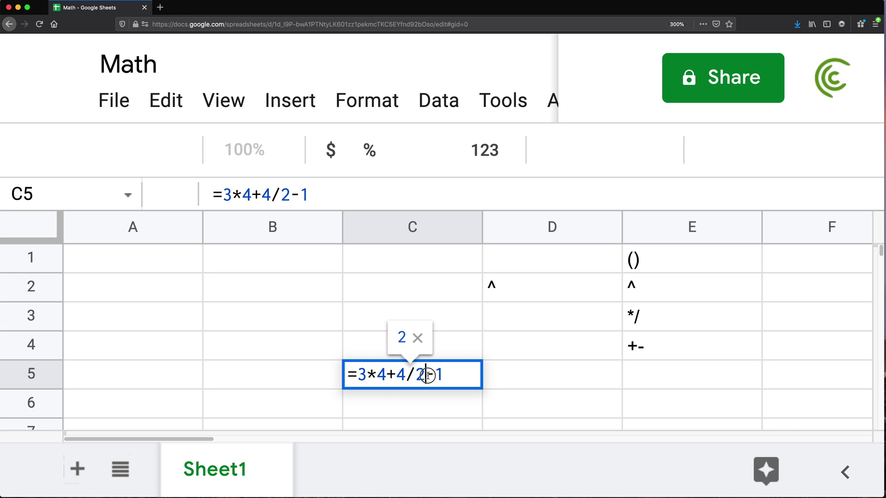
left_click(460, 376)
key("Return")
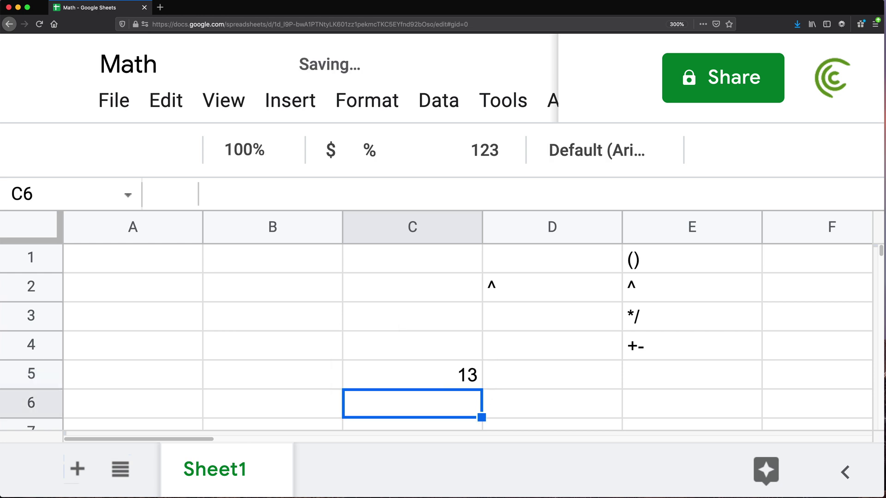
Edit C5's formula to put parentheses around 4+4 so that it reads =3*(4+4)/2-1
left_click(448, 377)
double_click(449, 375)
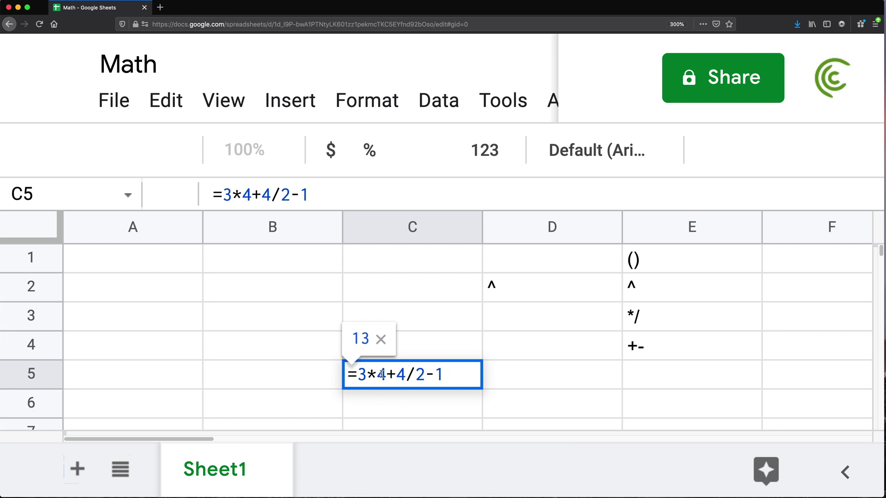
left_click(381, 374)
type("(")
key("Right")
key("Right")
key("Right")
type(")")
left_click(460, 377)
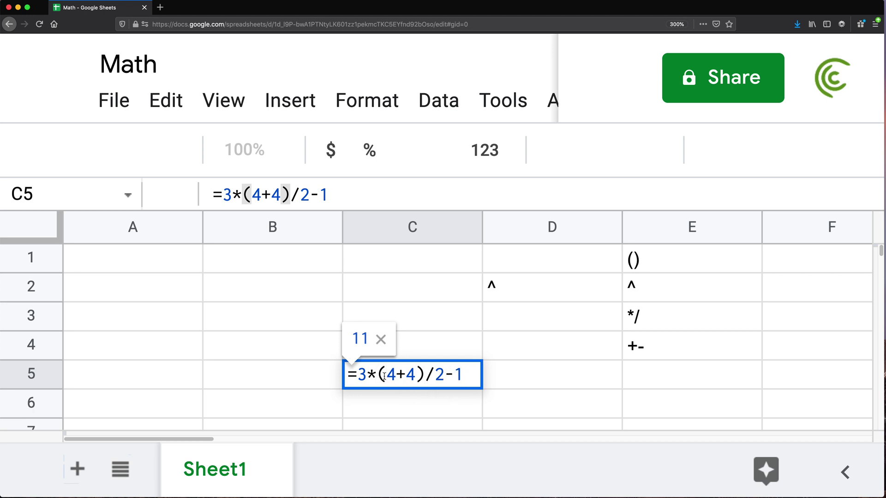
Highlight (4+4) and 3*(4+4)/2 in turn to show the changed evaluation order, and commit C5's formula
left_click_drag(377, 375, 423, 373)
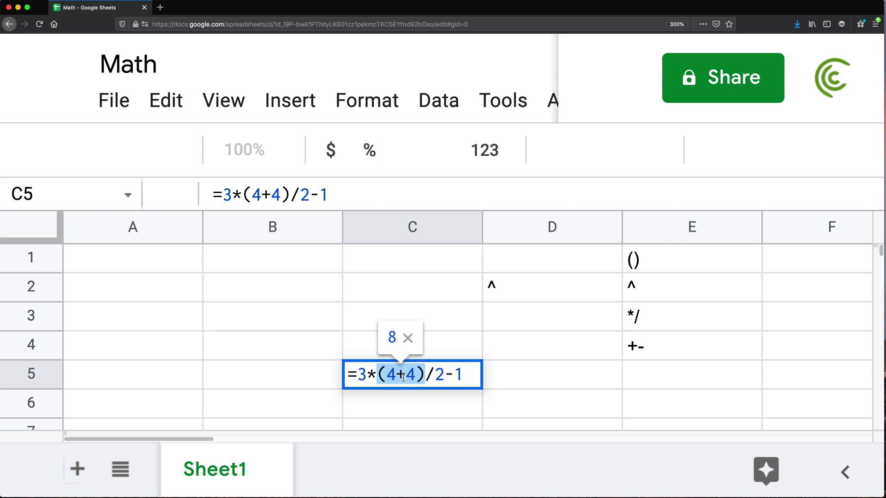
left_click_drag(444, 373, 359, 374)
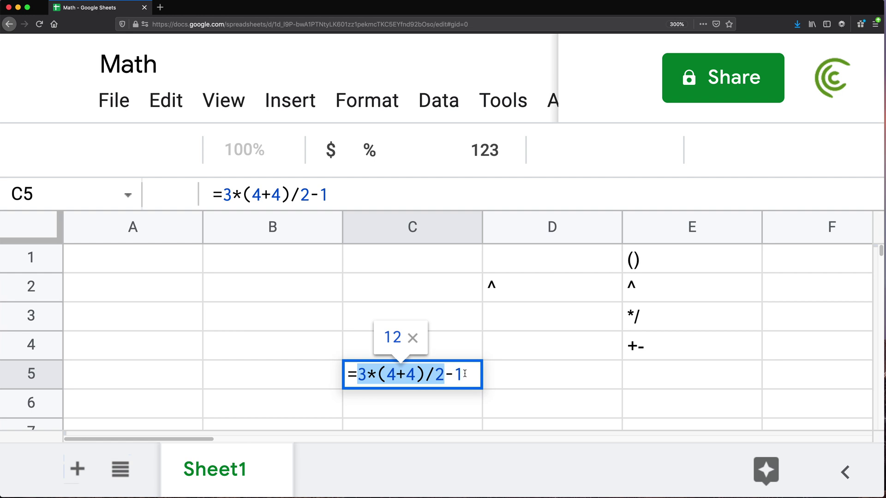
left_click(465, 374)
key("Return")
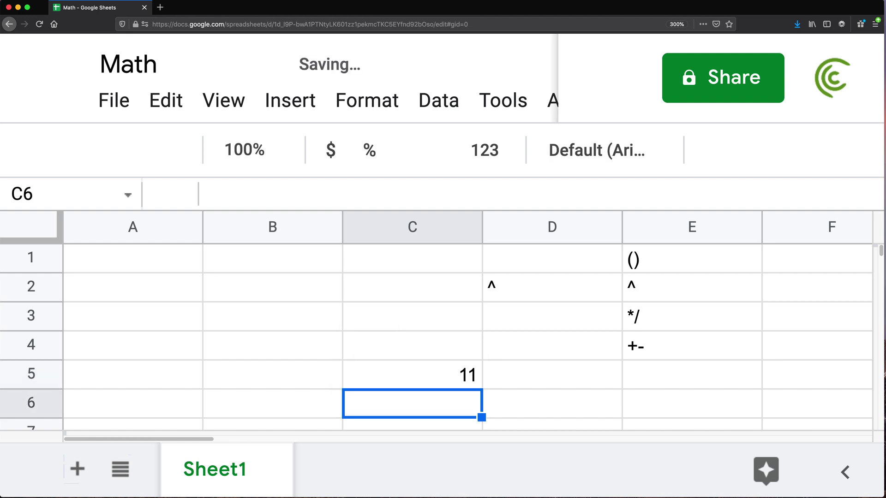
Insert the exponent term 2^3+ before the parentheses in C5 so that the formula reads =3*2^3+(4+4)/2-1
left_click(467, 377)
key("Return")
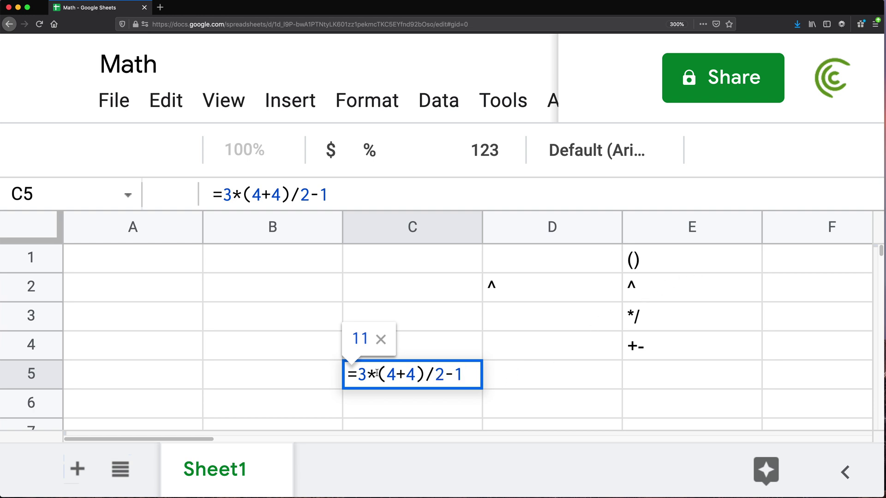
type("2^3")
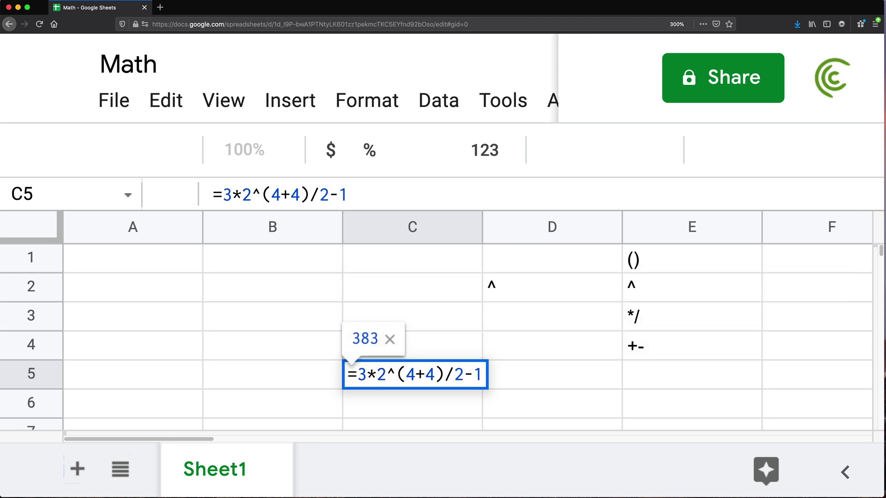
type("+")
key("Right")
key("Right")
key("Right")
key("Right")
key("Right")
key("Right")
key("Right")
key("Right")
key("Right")
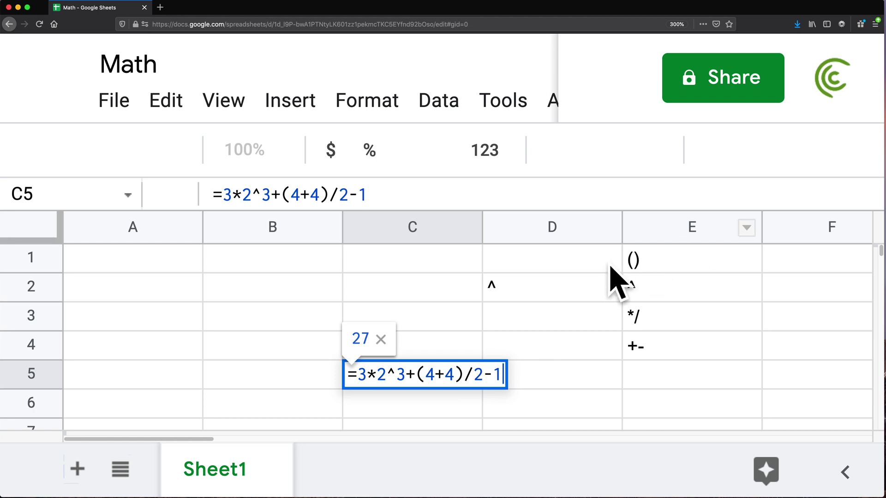
Highlight (4+4), 2^3, 3*2^3, (4+4)/2 and -1 to show the order of operations, and commit C5's formula
left_click_drag(417, 374, 459, 376)
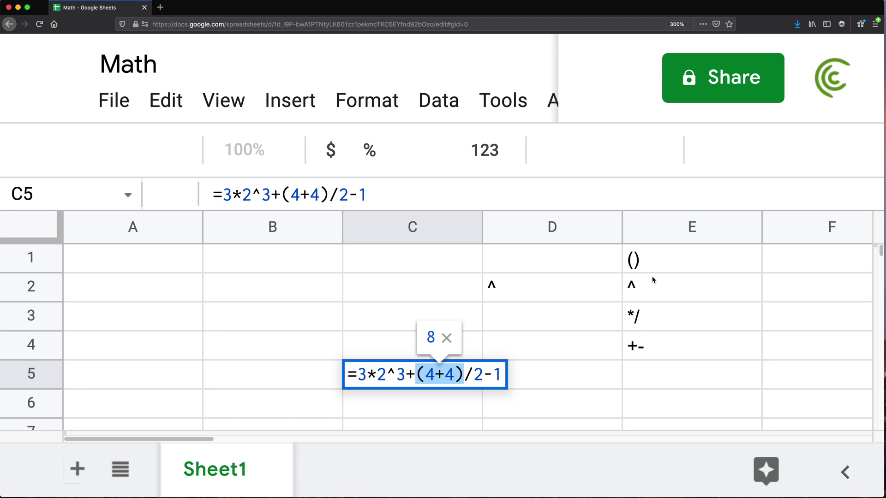
left_click_drag(377, 374, 398, 375)
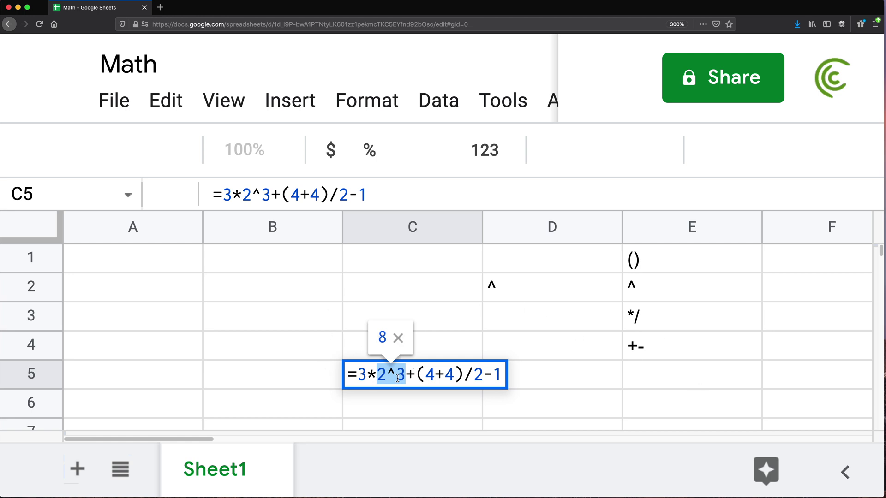
left_click_drag(362, 374, 403, 374)
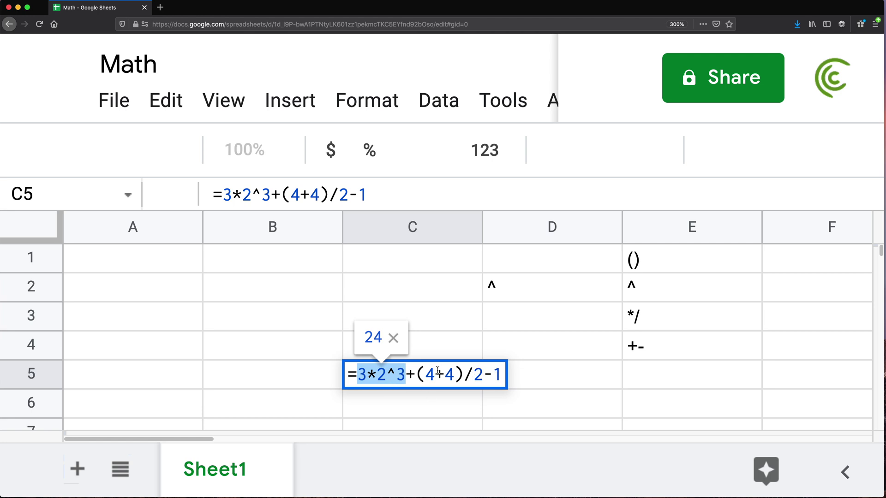
mouse_move(417, 374)
left_mouse_down()
mouse_move(481, 372)
mouse_move(417, 372)
left_mouse_up()
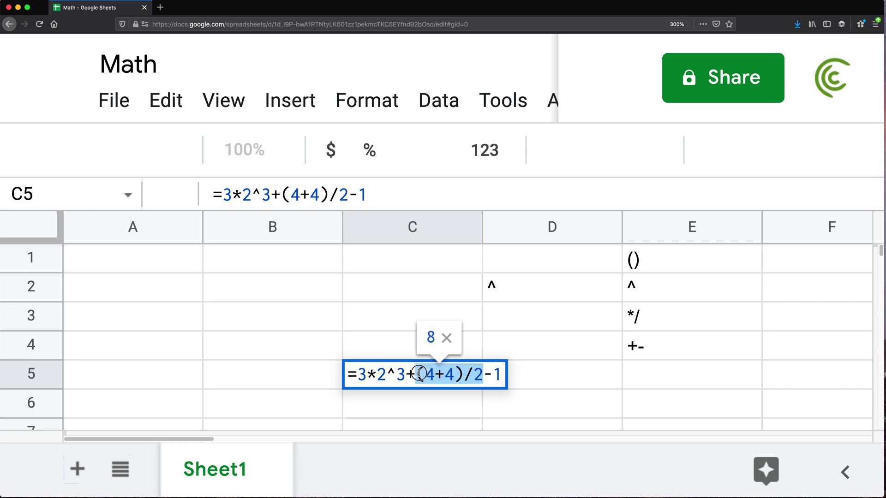
left_click_drag(359, 373, 404, 372)
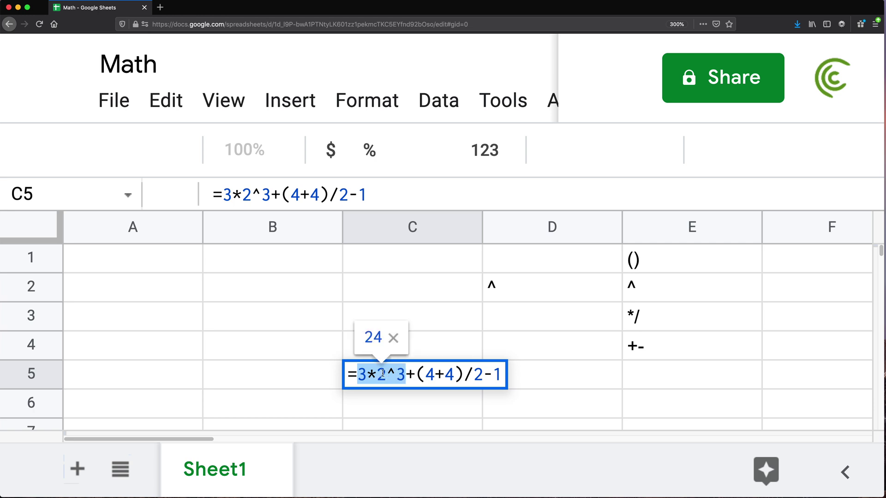
left_click_drag(417, 373, 482, 373)
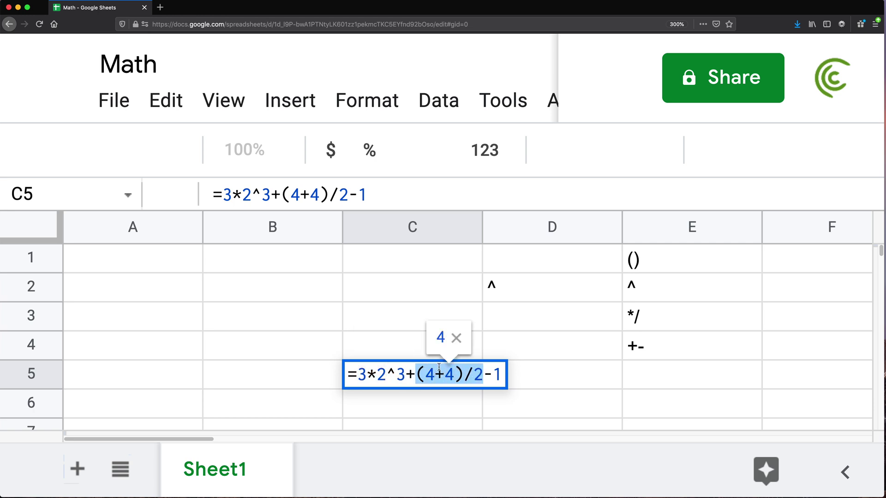
left_click_drag(487, 375, 511, 375)
left_click(502, 375)
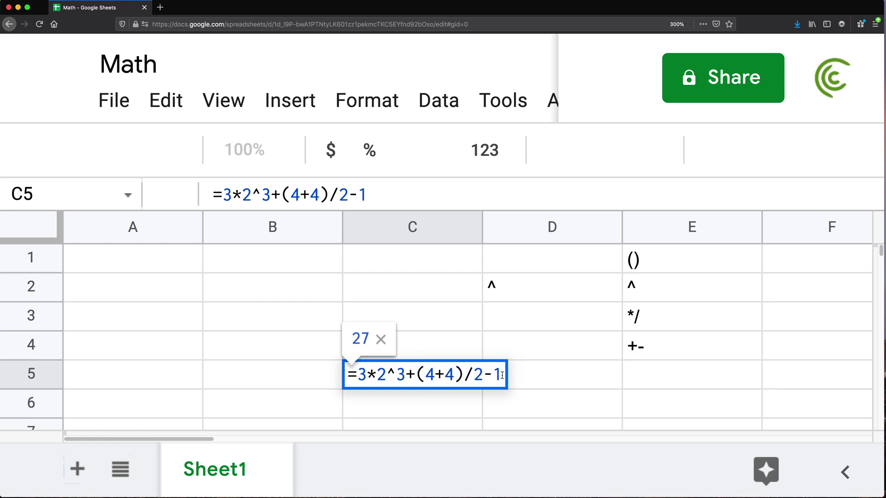
key("Return")
Review C5's formula without changing it, and examine the */ and +- precedence entries in E3 and E4
left_click(421, 387)
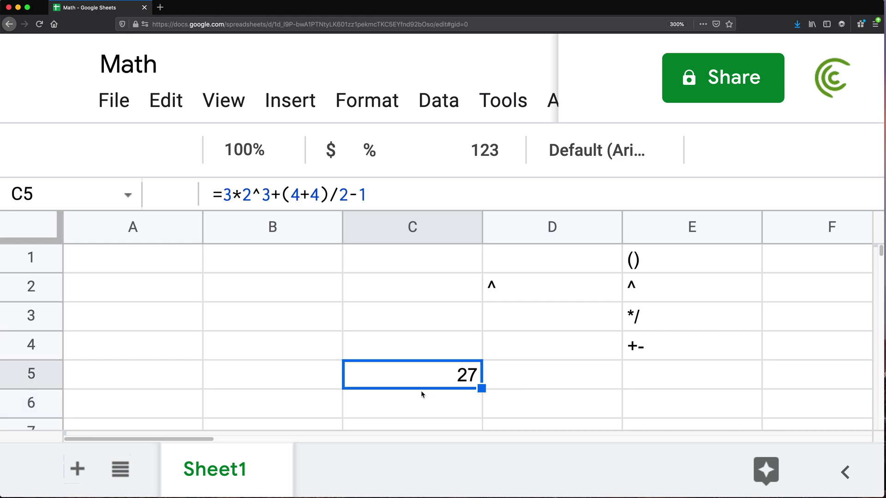
double_click(420, 380)
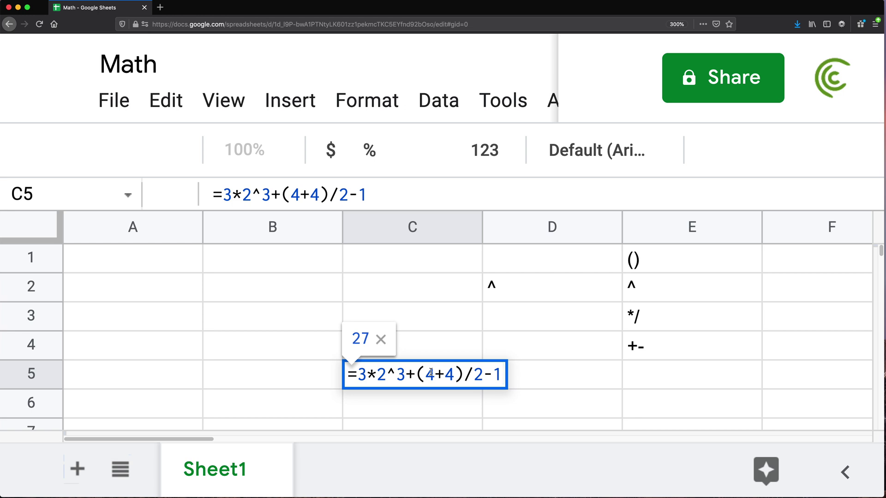
key("Escape")
left_click(639, 350)
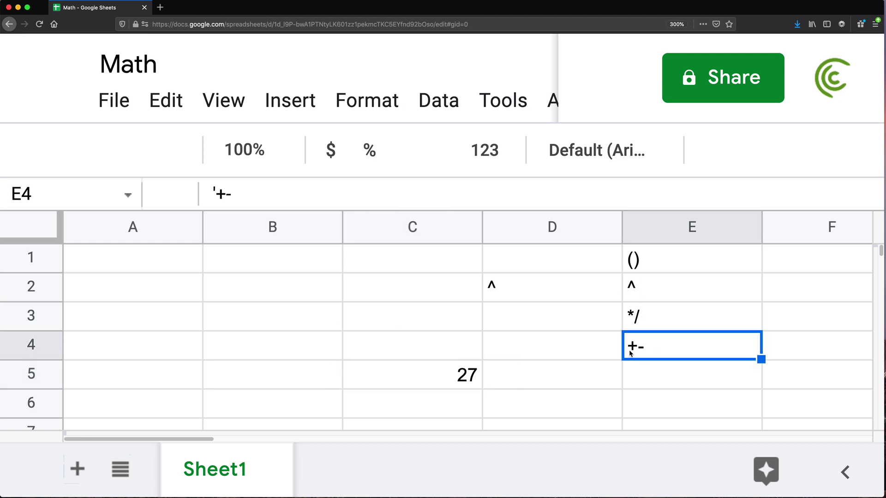
left_click(643, 320)
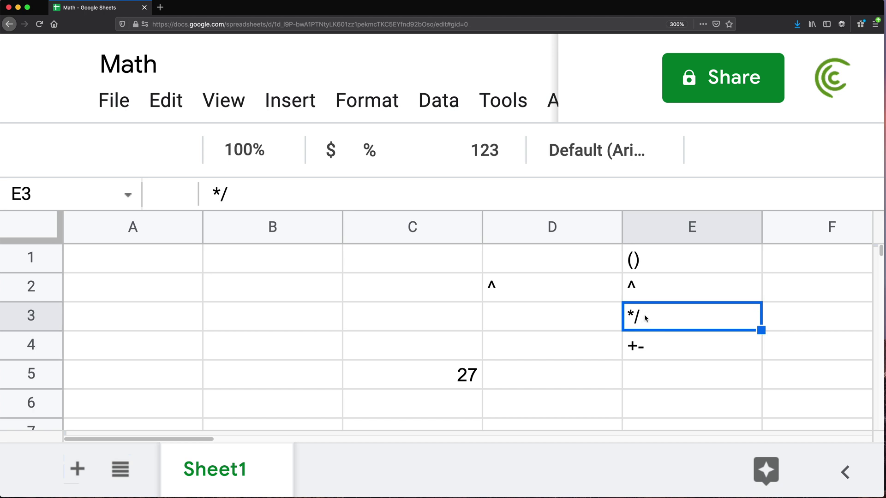
left_click(649, 349, "shift")
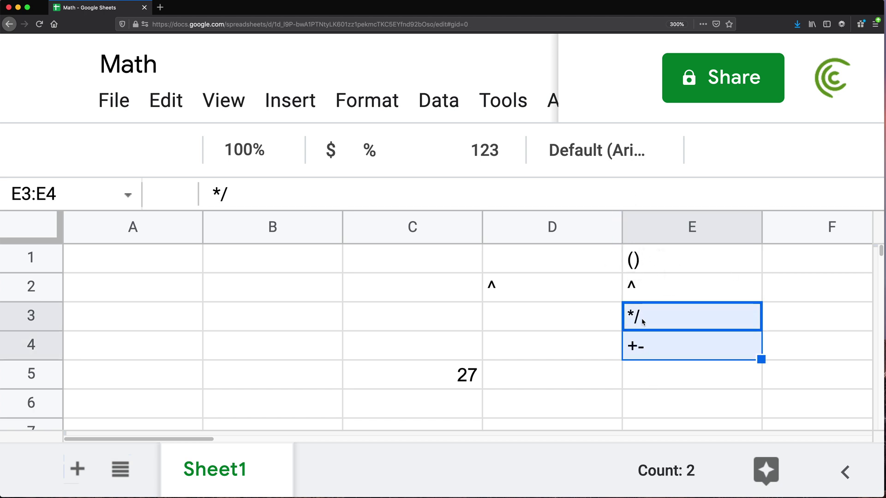
left_click(673, 320)
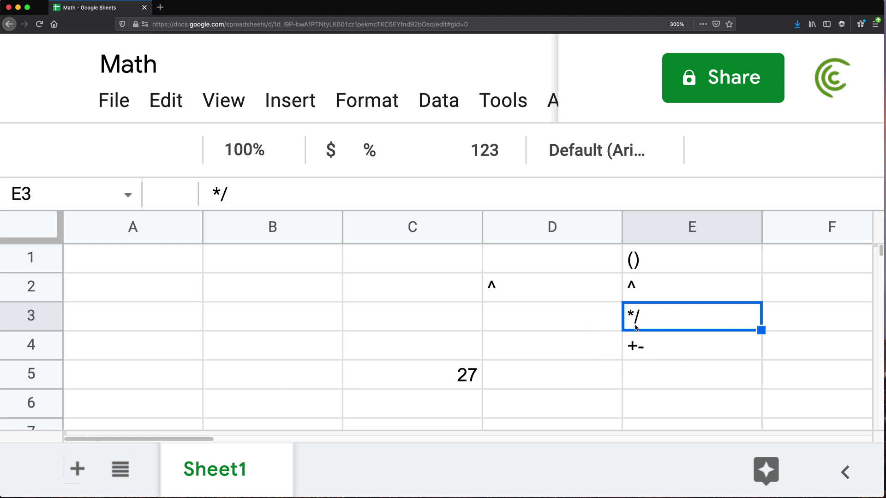
left_click(660, 355)
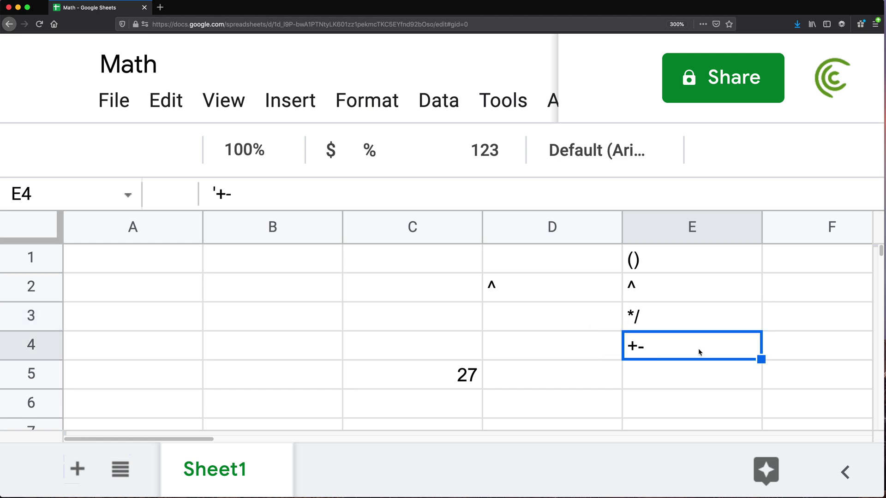
key("Left")
key("Left")
key("Down")
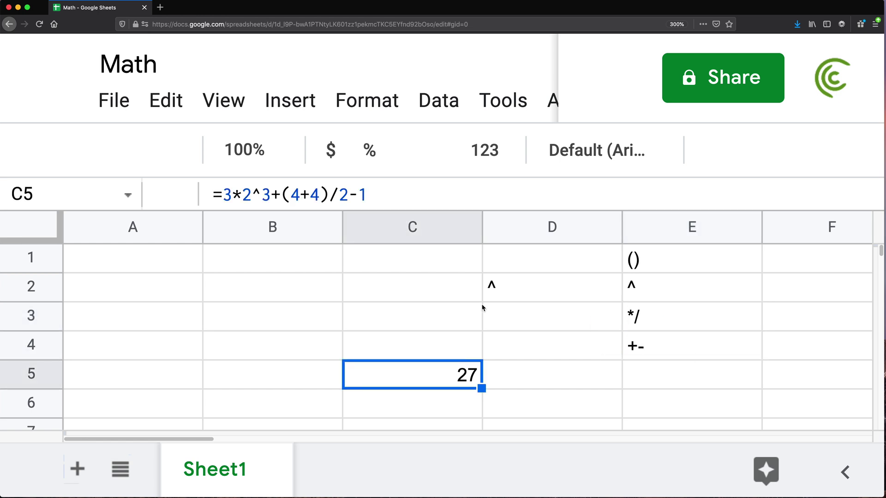
Clear the stray ^ from cell D2 and move the selection to B2
left_click(508, 292)
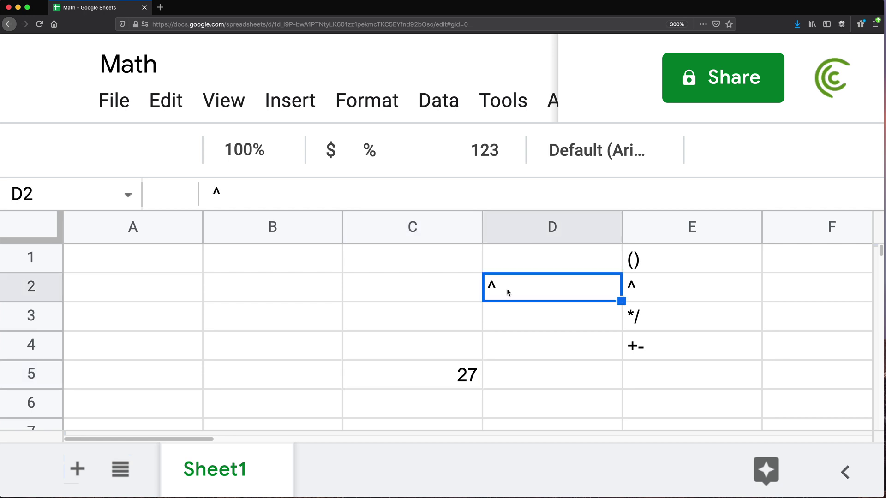
key("BackSpace")
key("Left")
key("Left")
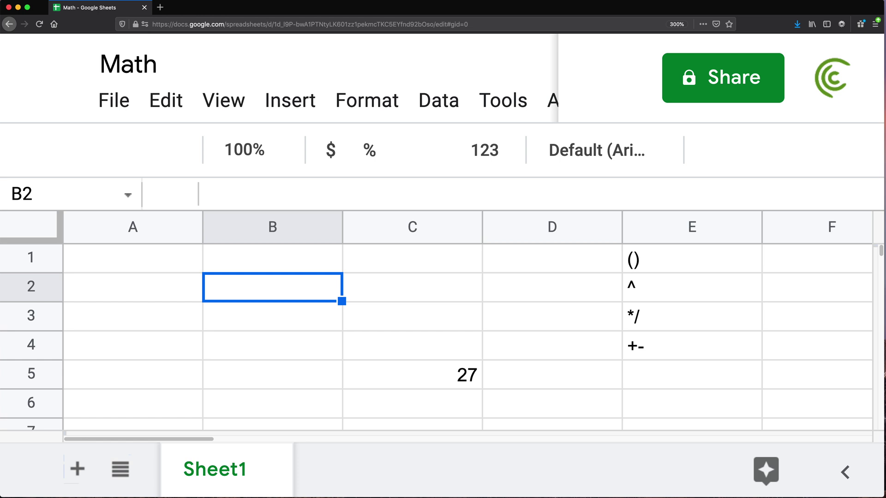
Write the formula =56*20/100 in B2 and highlight its 20 without committing the cell
type("=56")
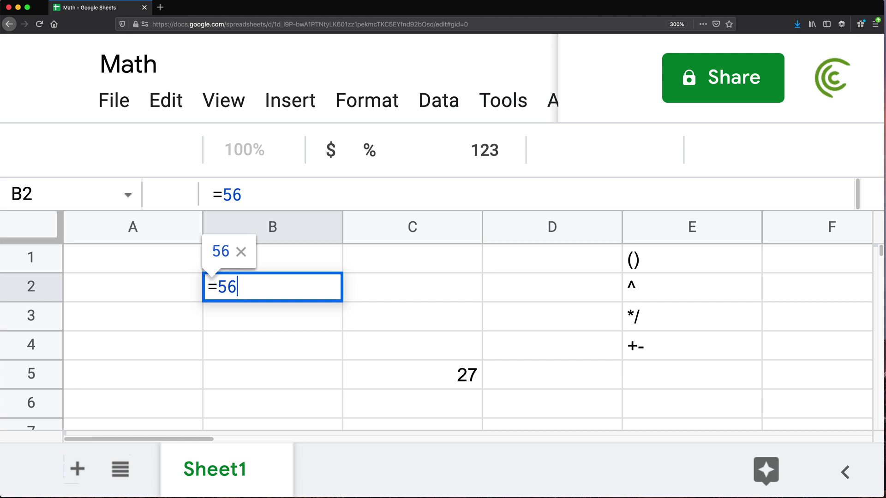
type("*20/")
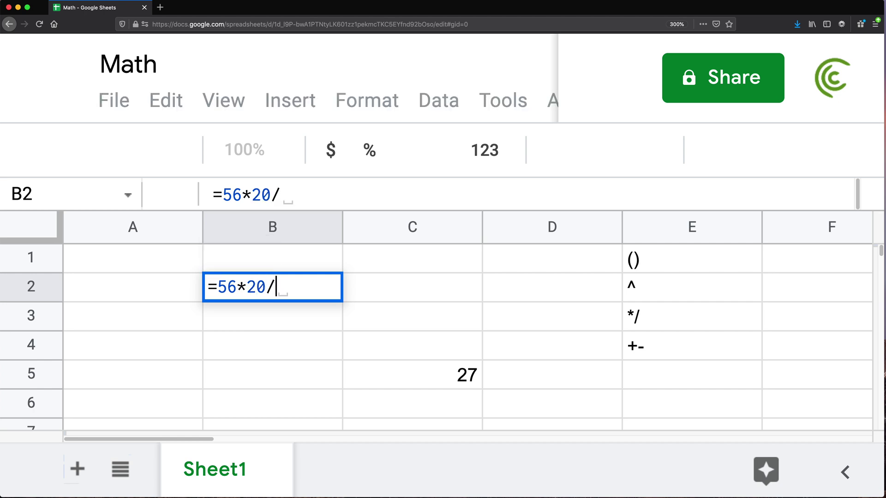
type("100")
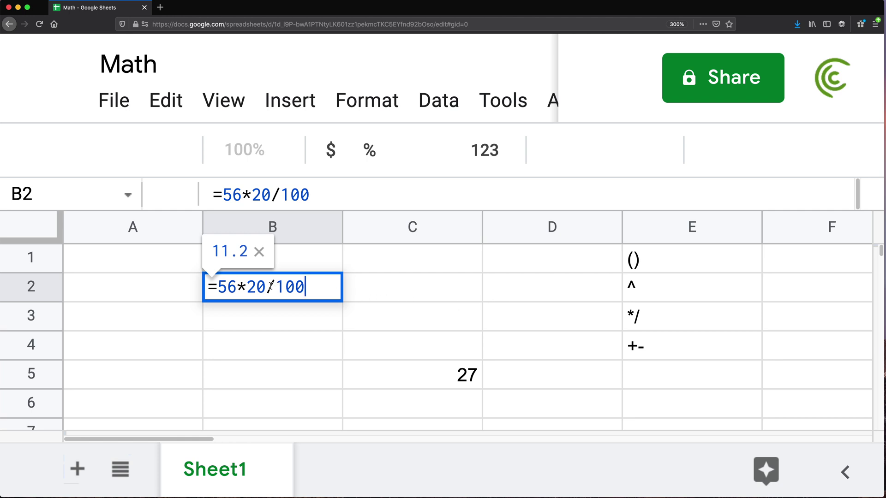
left_click(248, 288)
left_click_drag(248, 288, 267, 289)
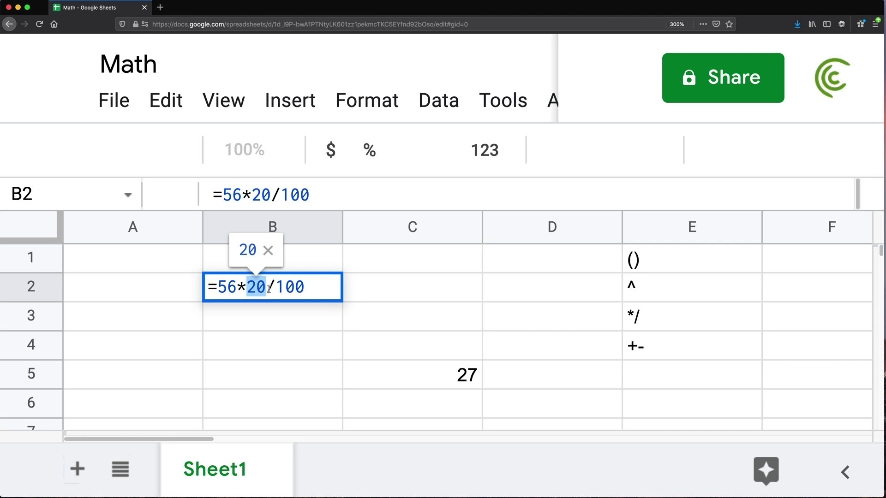
left_click(263, 289)
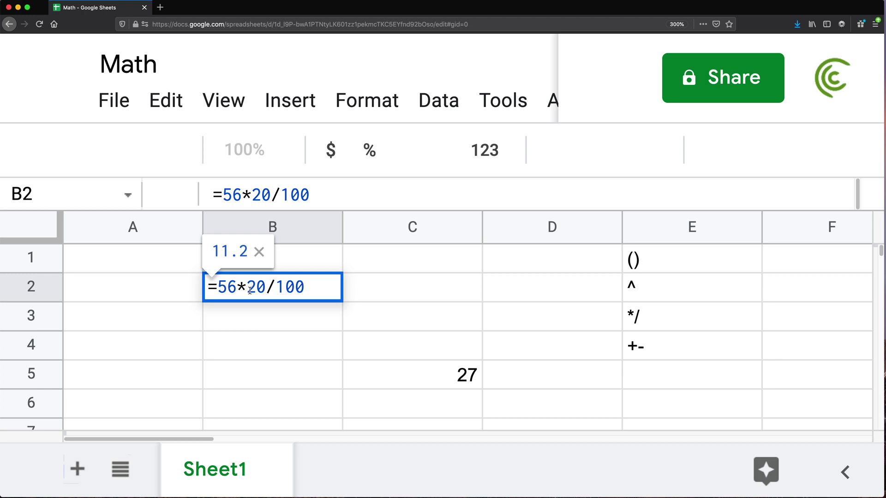
left_click_drag(257, 290, 247, 290)
left_click(257, 290)
Replace 20/100 in B2 with 0.2, highlight the 56, and commit the formula as =56*0.2
left_click_drag(304, 289, 250, 292)
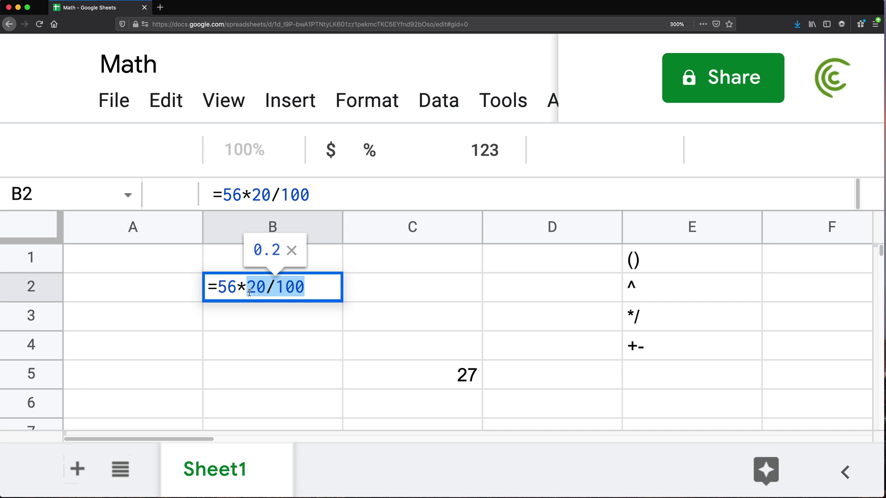
type("0.2")
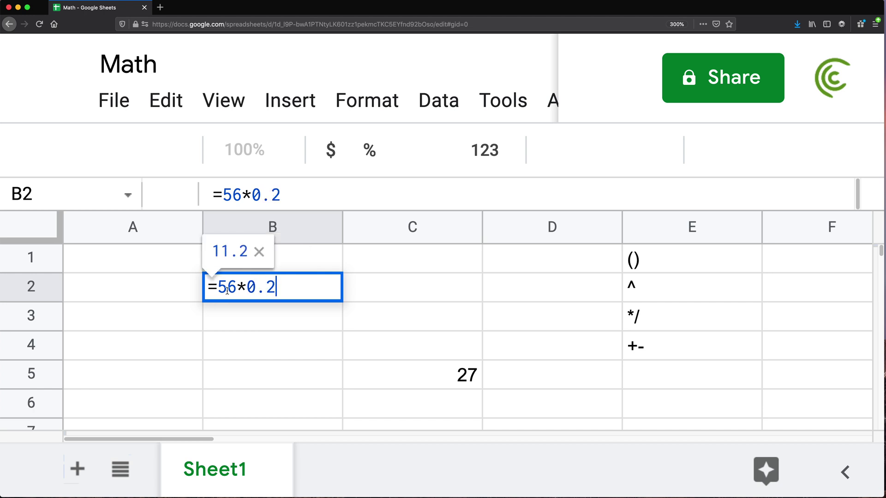
left_click_drag(217, 287, 237, 287)
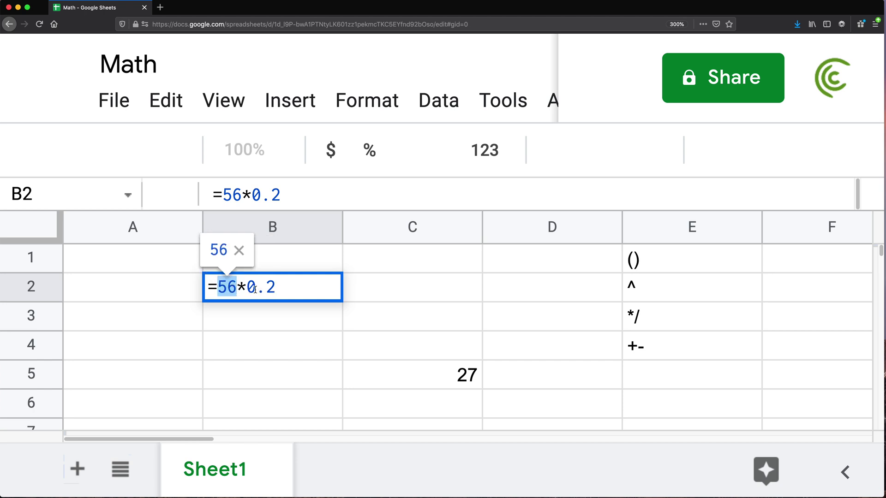
left_click(230, 286)
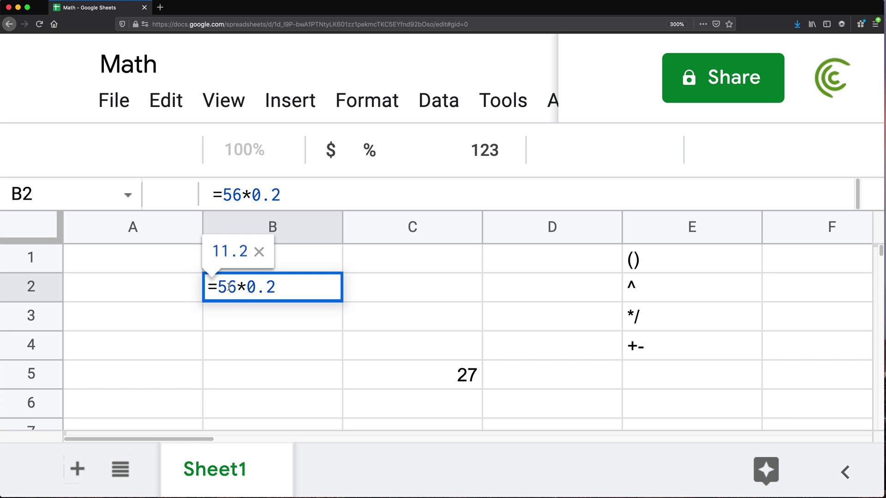
double_click(231, 289)
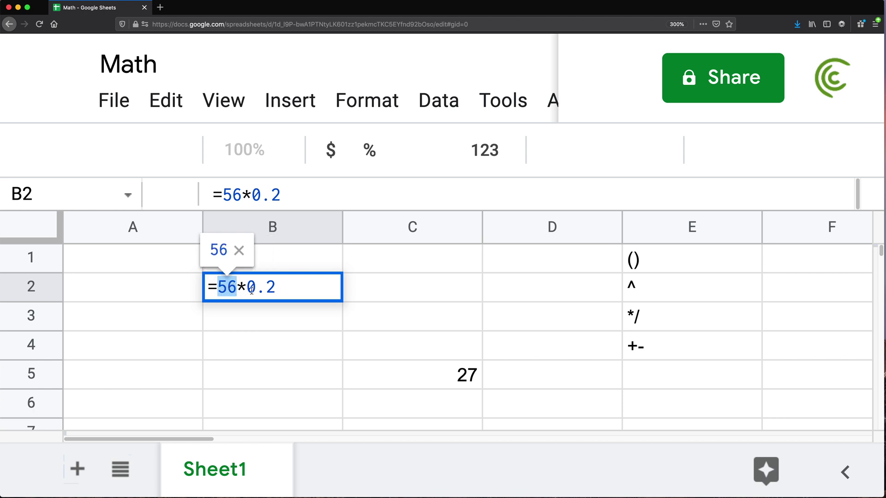
left_click(270, 292)
left_click(282, 294)
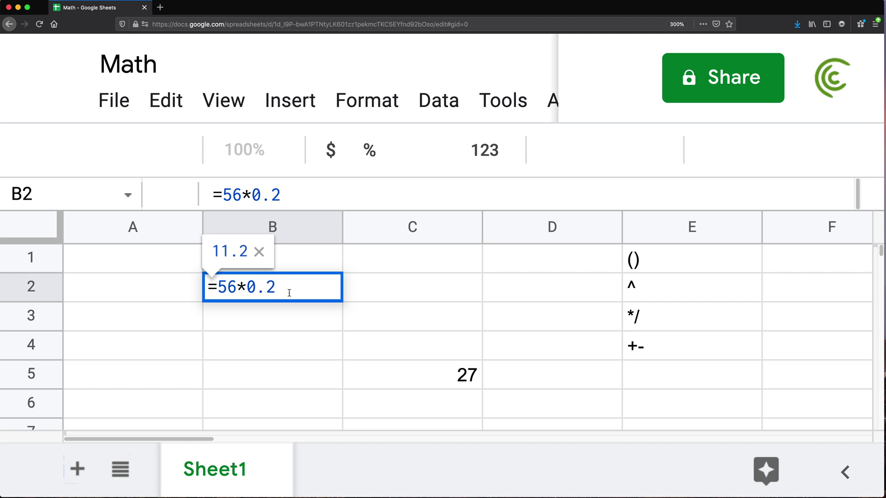
key("Return")
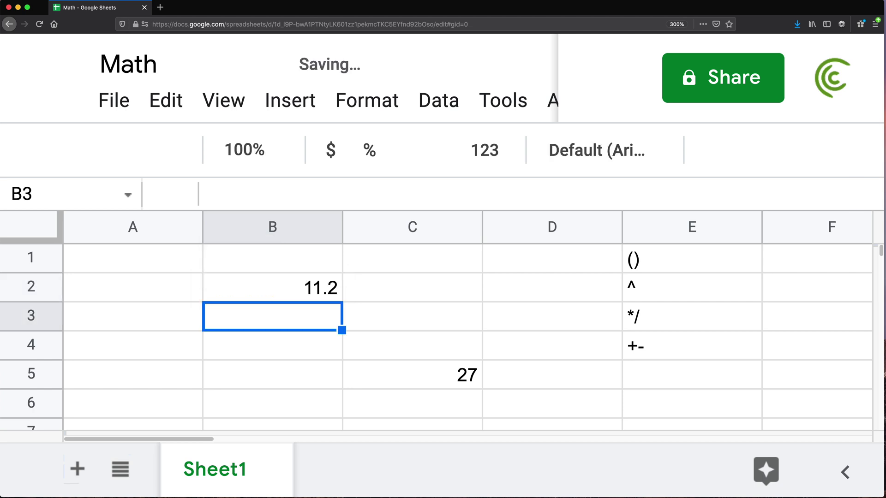
Enter 20% in B4 and change that cell's format to Number
left_click(271, 351)
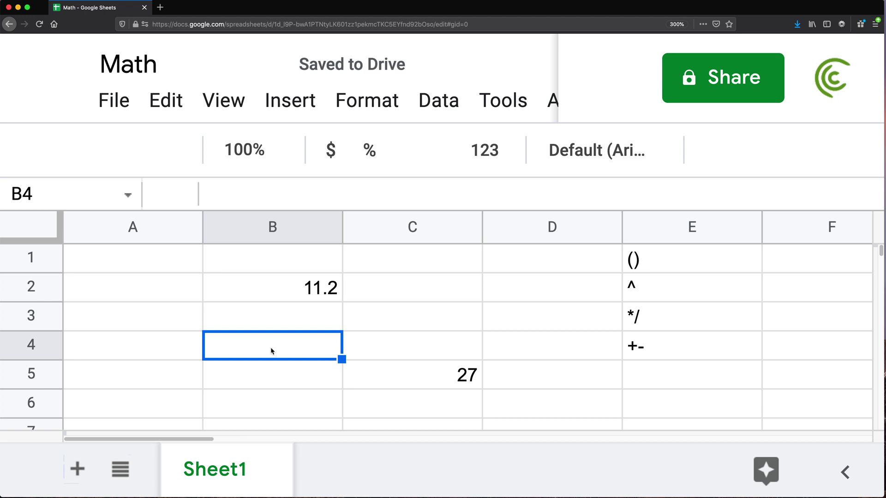
type("20%")
key("Return")
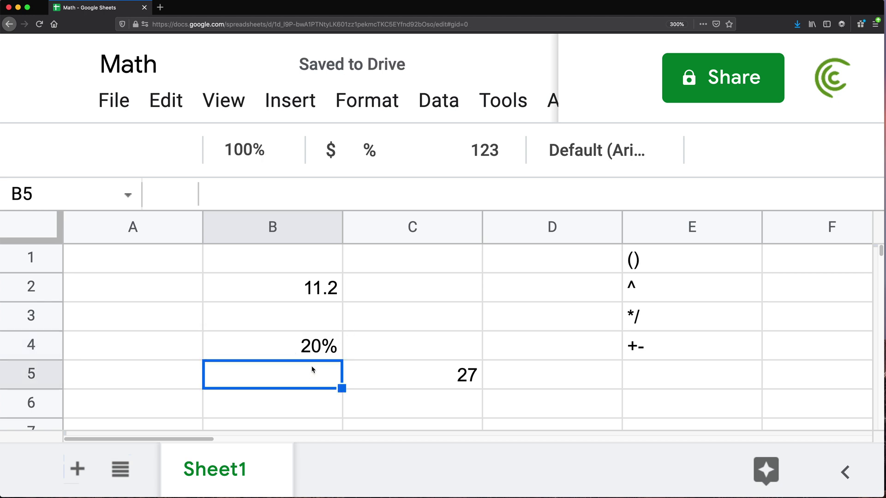
left_click(303, 354)
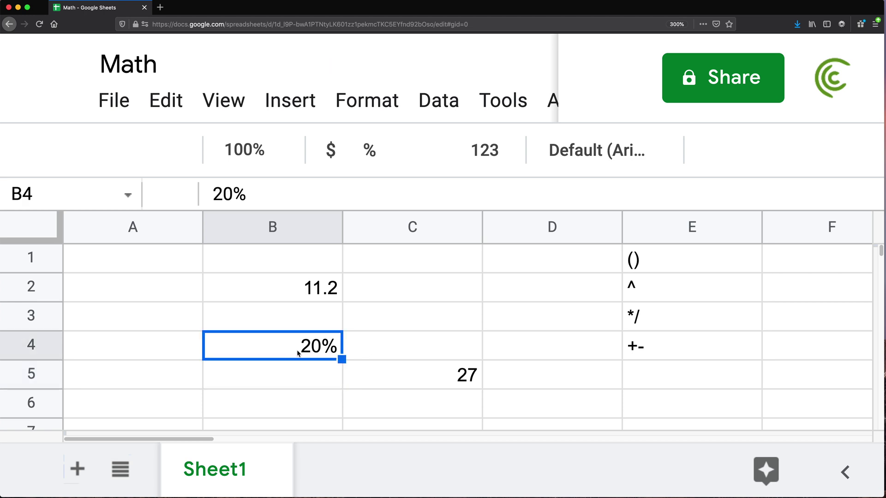
key("super+minus")
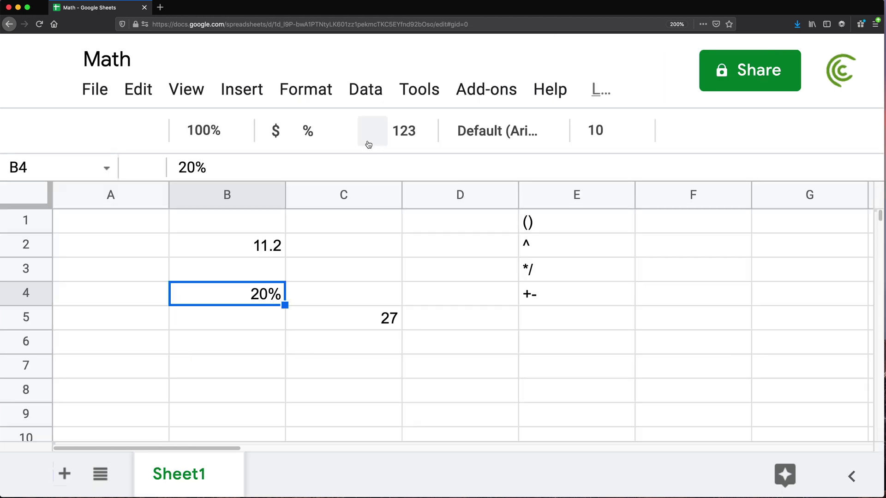
key("super+minus")
left_click(323, 113)
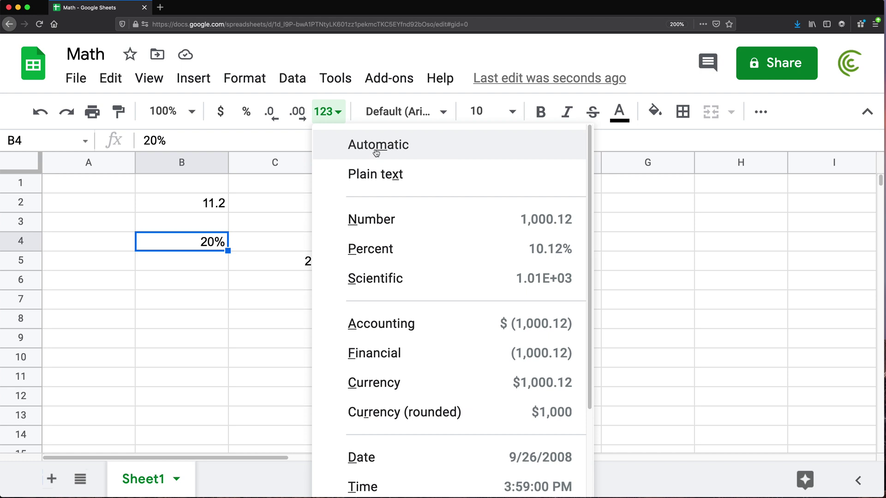
left_click(391, 222)
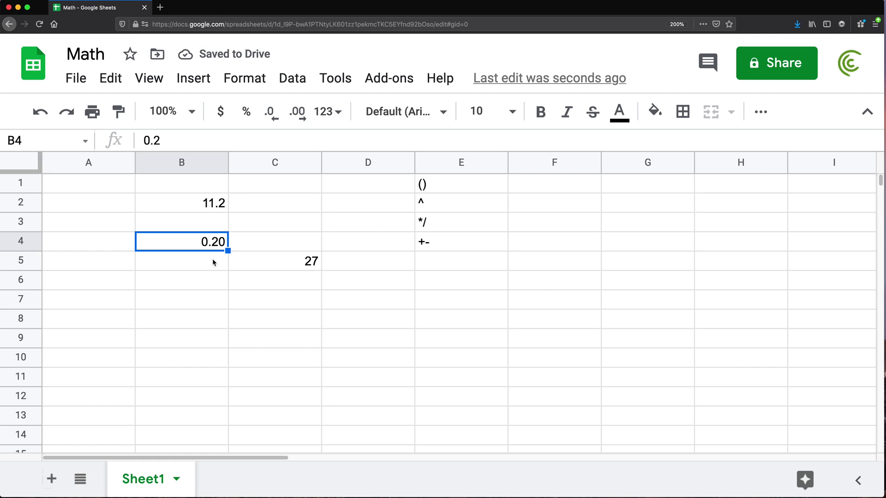
Enter the values 0.5, 1 and 2 in cells B5, B6 and B7
left_click(213, 261)
type("0")
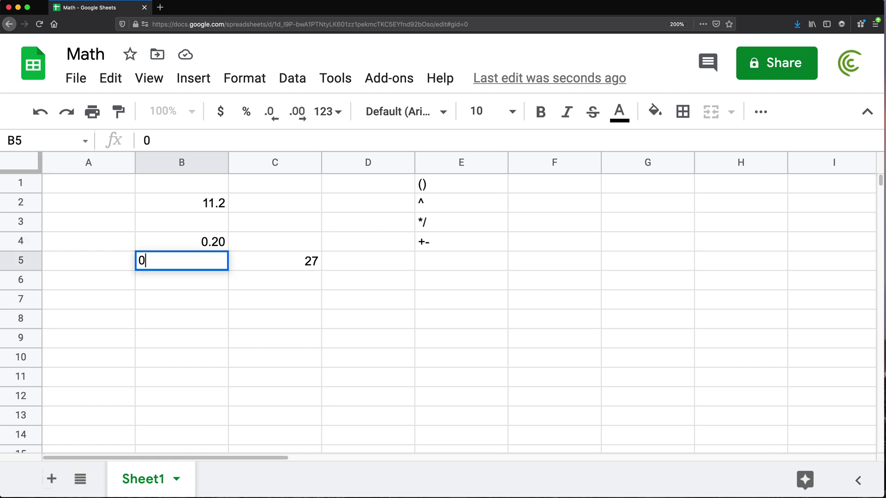
type(".5")
key("Return")
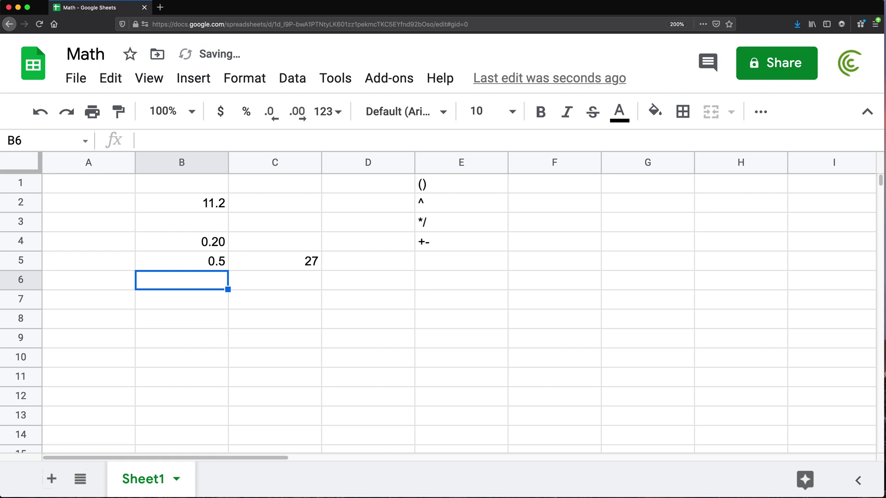
type("1")
key("Return")
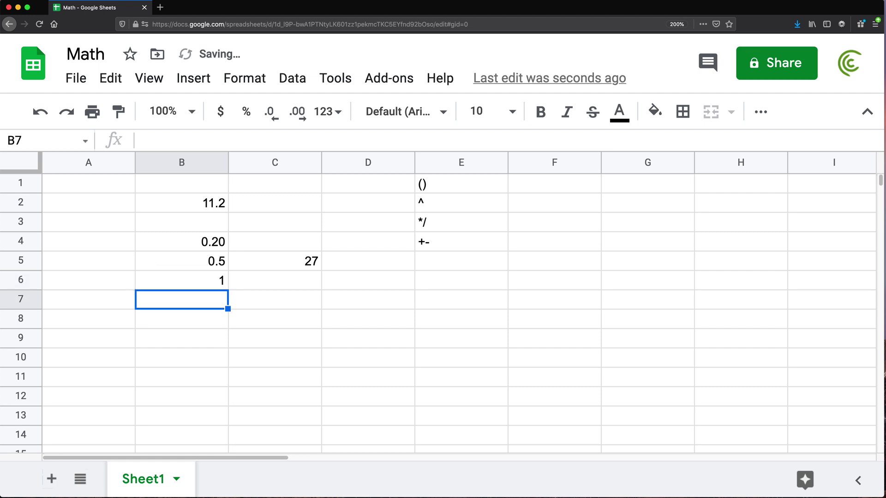
type("2")
key("Return")
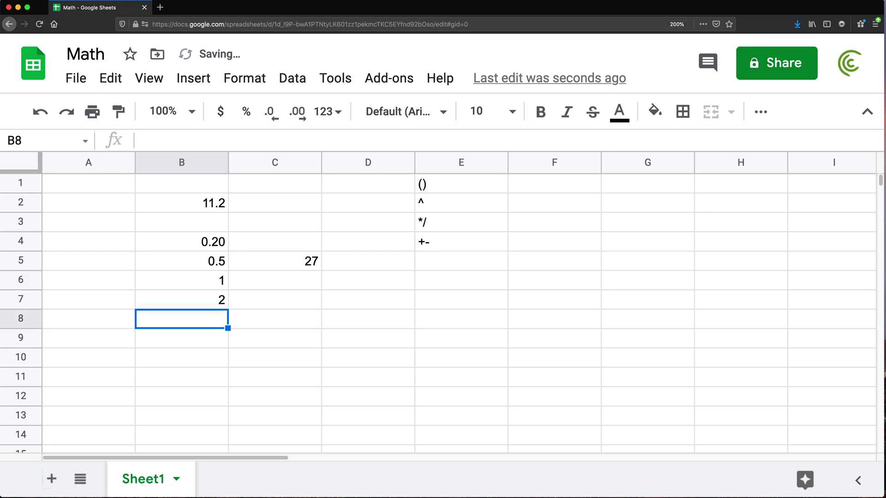
Format the range B4:B7 as Percent
left_click_drag(217, 242, 219, 300)
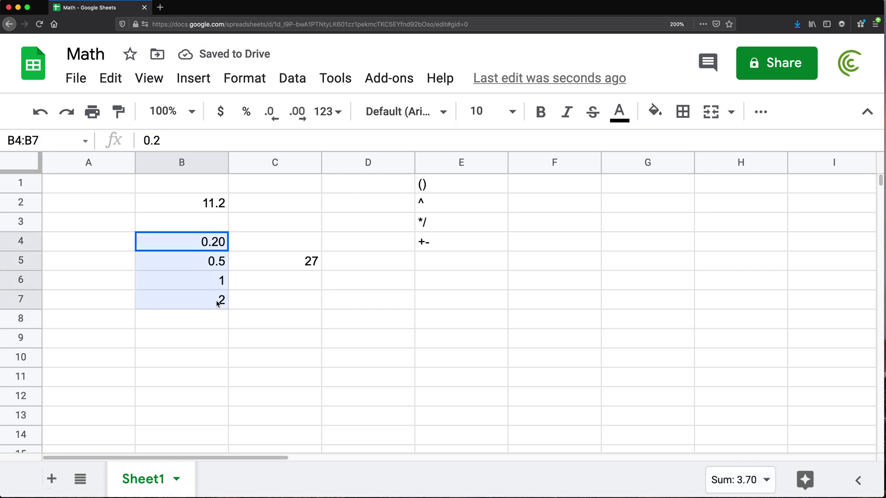
left_click(324, 113)
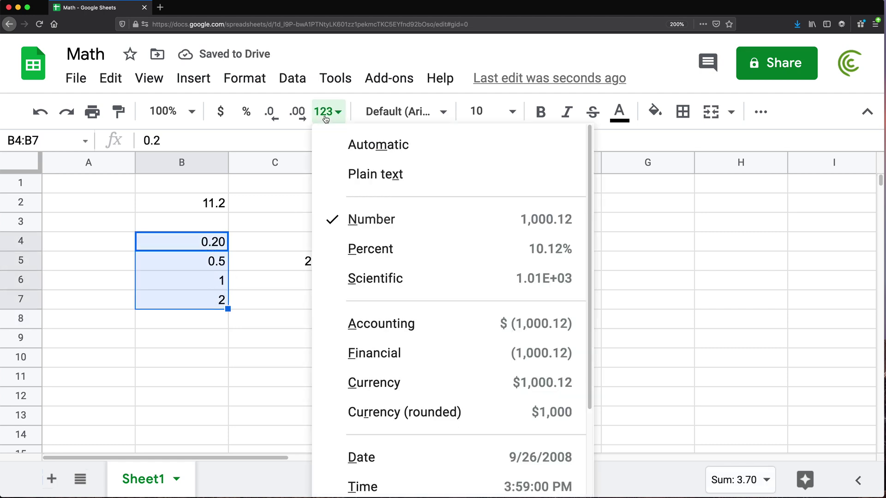
left_click(400, 258)
left_click(194, 244)
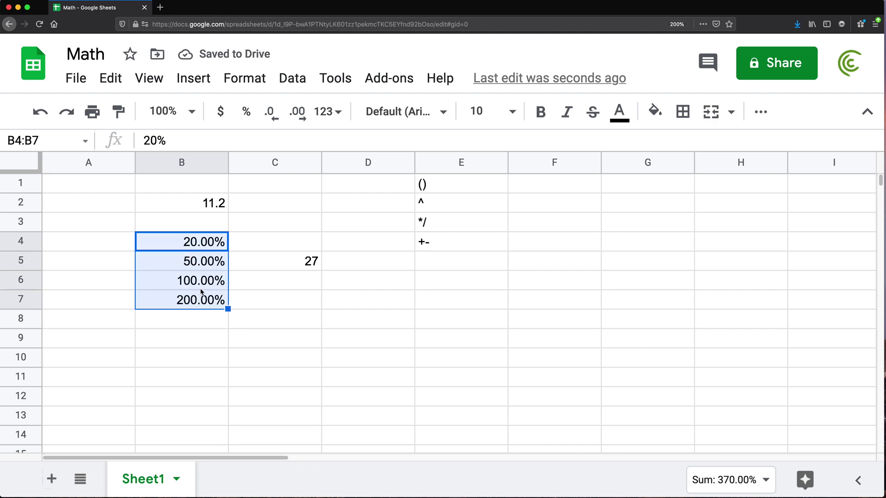
left_click(199, 307)
Format B4:B7 as Number, check the underlying values cell by cell, and move the selection to E6
left_click(327, 113)
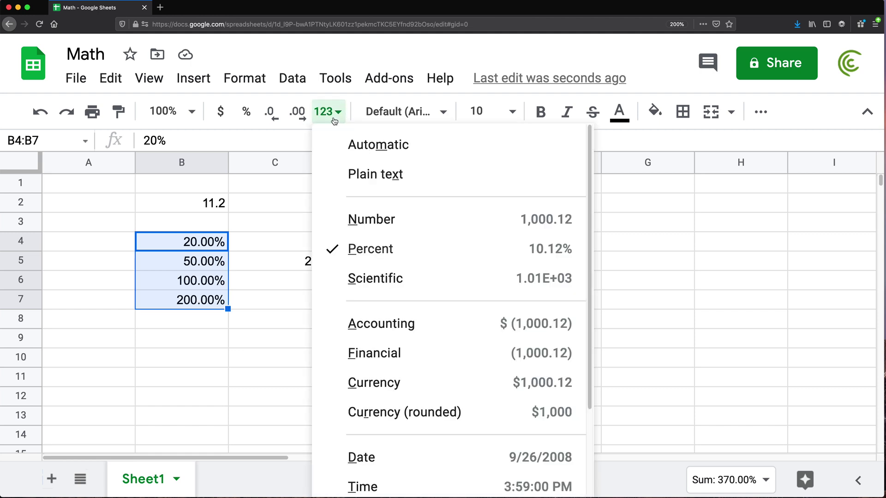
left_click(394, 220)
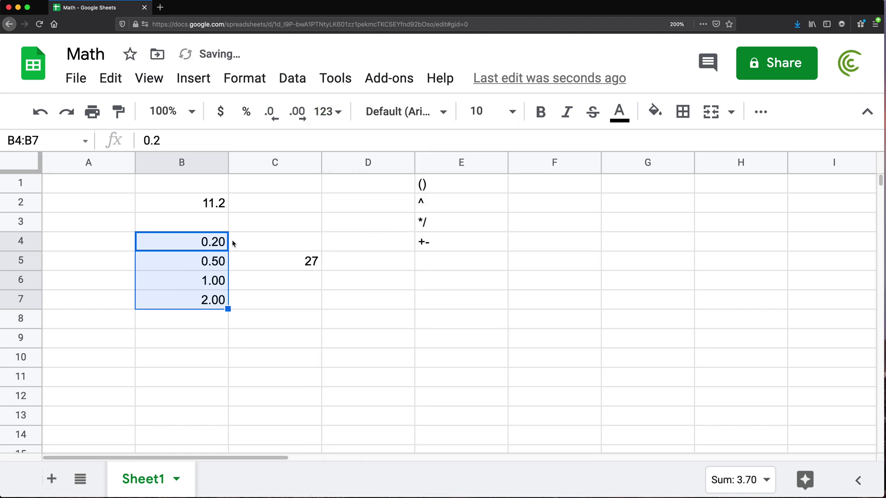
left_click(203, 244)
left_click(193, 260)
left_click(196, 285)
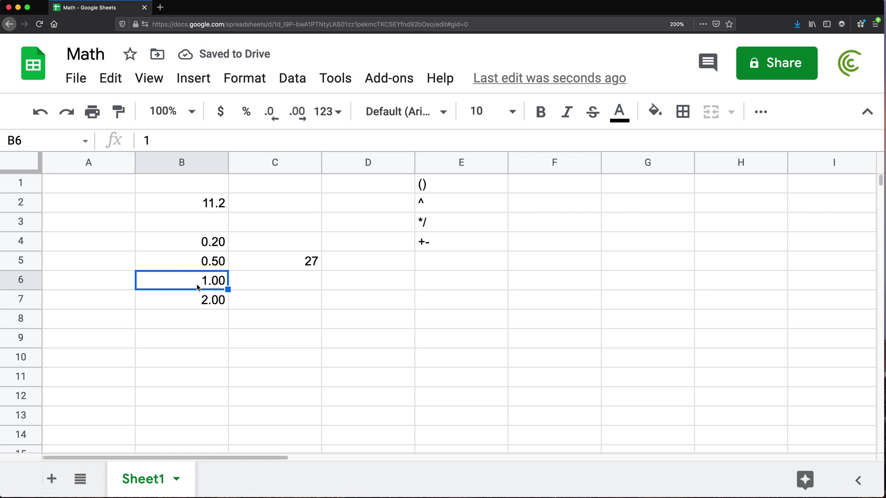
left_click_drag(217, 240, 211, 301)
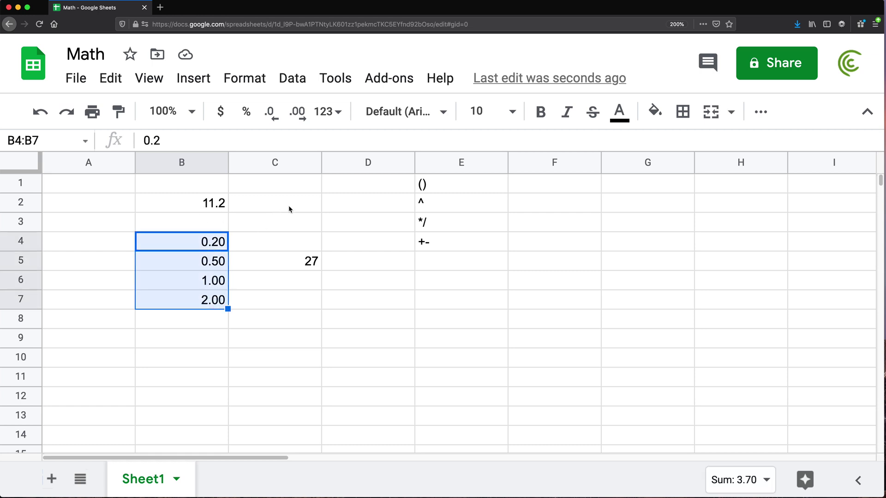
left_click(469, 284)
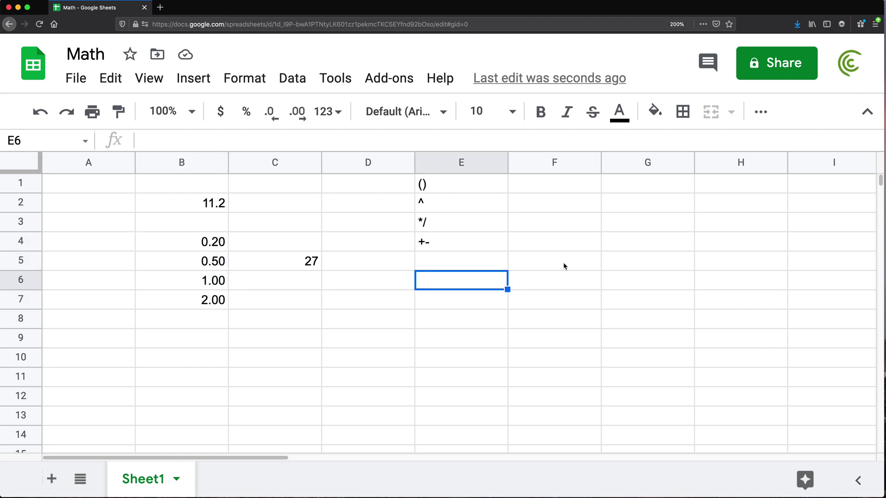
Enter 8 in G1 and 3 in G2, and select each of the two cells to review its value
left_click(633, 191)
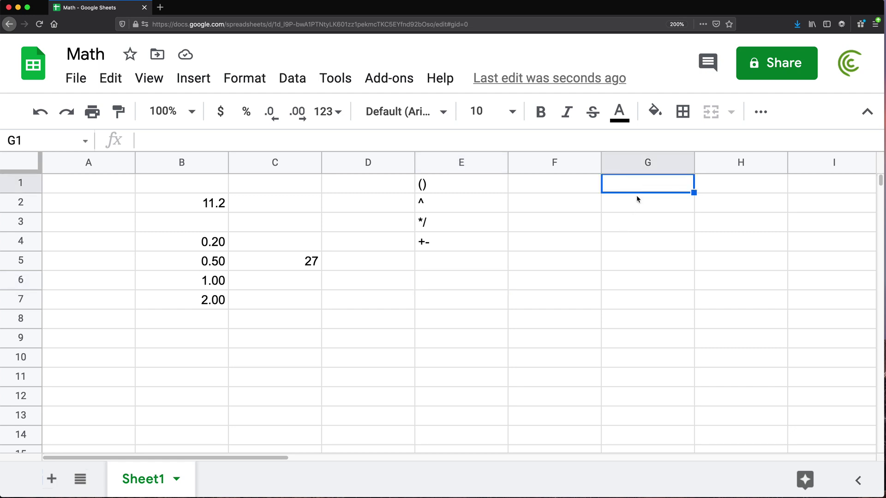
type("8")
left_click(643, 260)
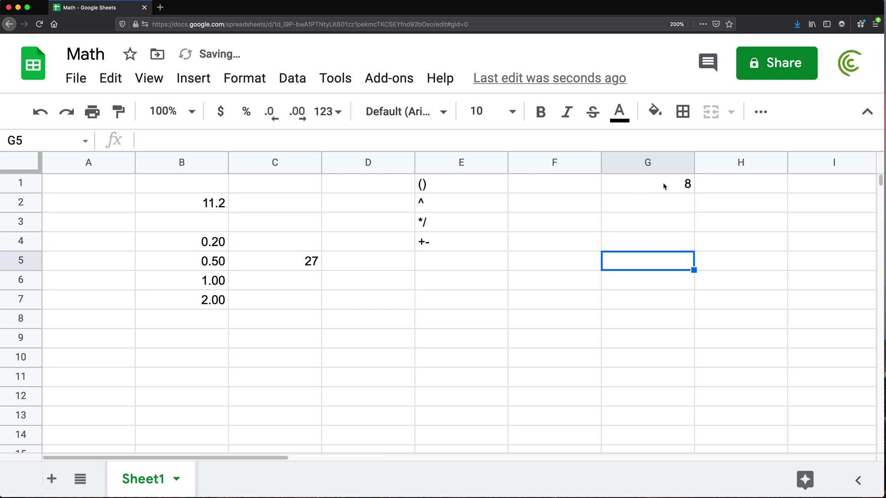
left_click(642, 189)
left_click(664, 202)
type("3")
left_click(662, 249)
left_click(651, 197)
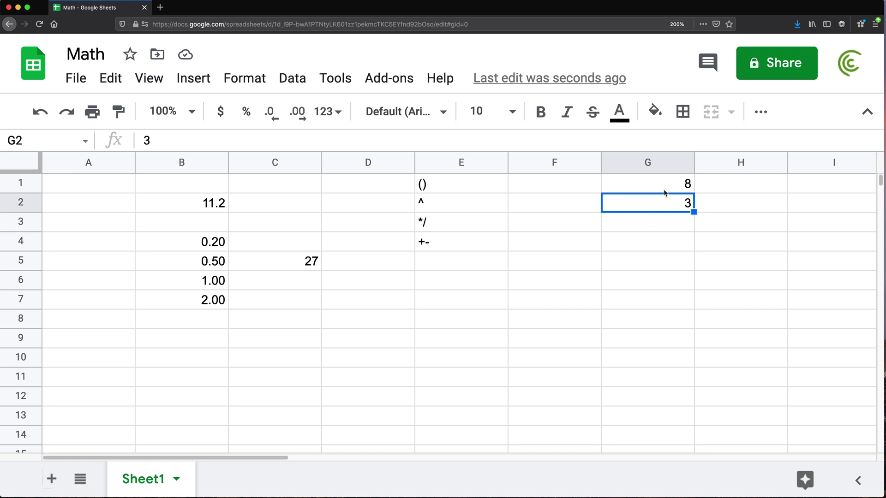
left_click(636, 190)
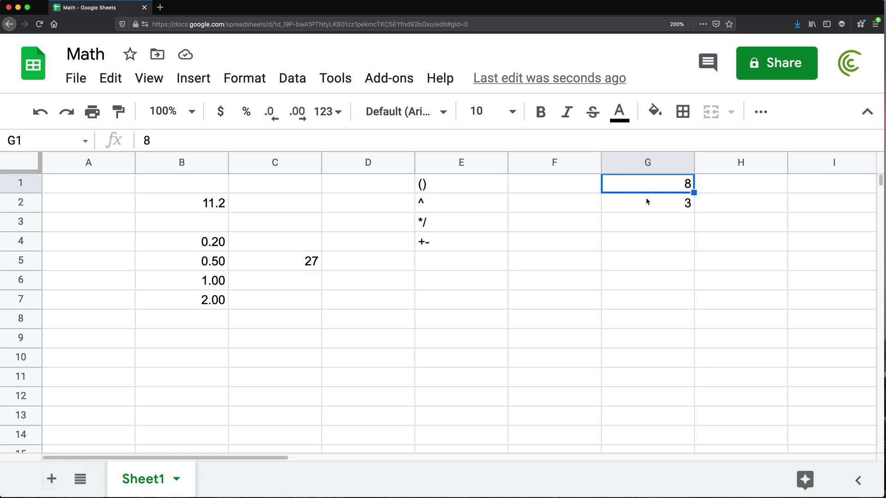
left_click(649, 206)
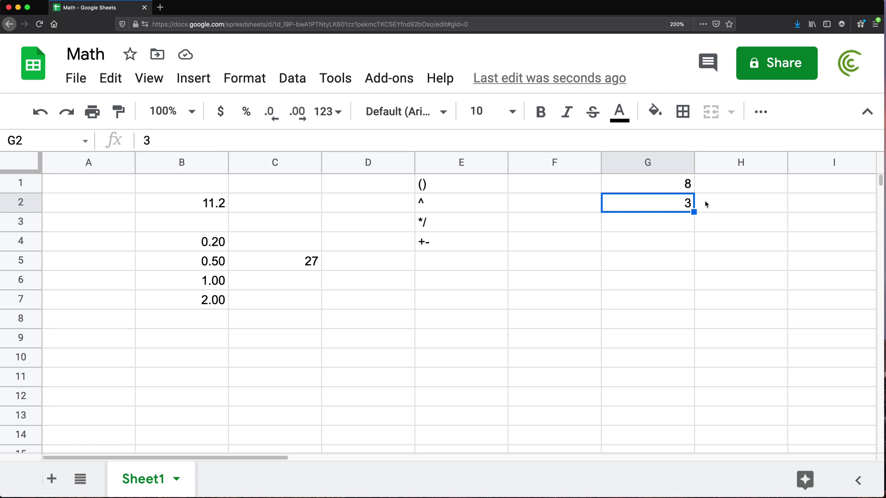
Enter 6 in cell H2, beside the 3 in G2, and select G2 to compare the two values
left_click(723, 209)
type("6")
key("Return")
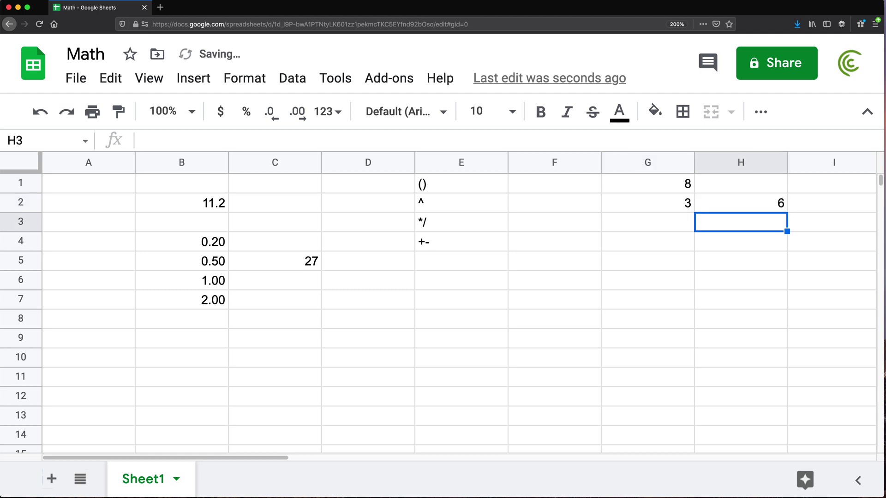
left_click(680, 211)
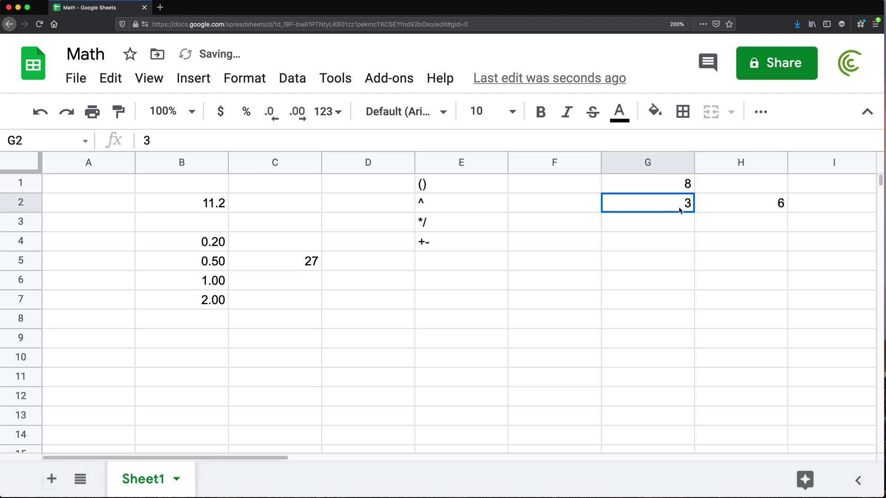
Try the value 9 in cell H3, compare it with the number in G1, and clear H3 again
left_click(733, 223)
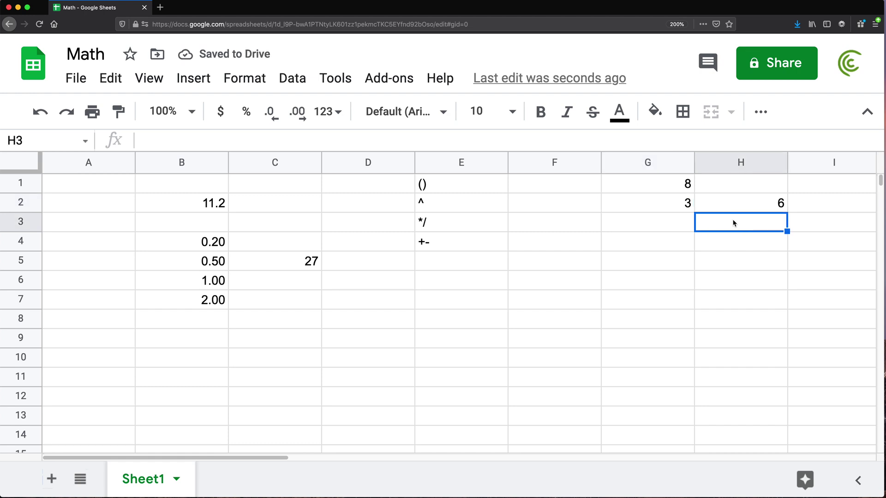
type("9")
key("Return")
left_click(653, 187)
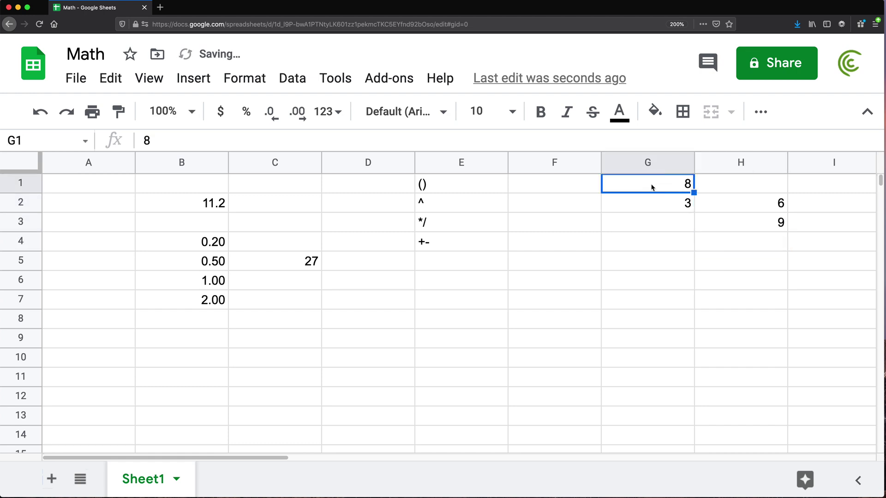
left_click(746, 230)
key("Delete")
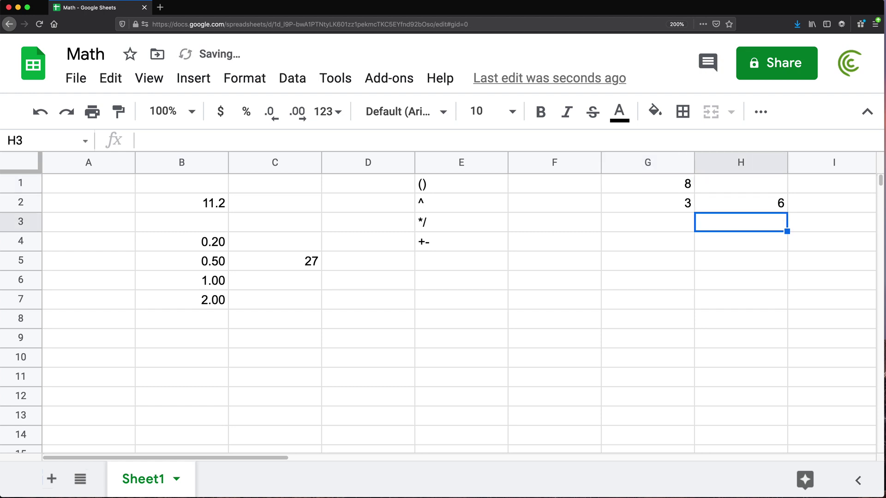
key("Left")
Compare the values in G2, H2 and G1, and enter the remainder 2 in cell H5
left_click(665, 208)
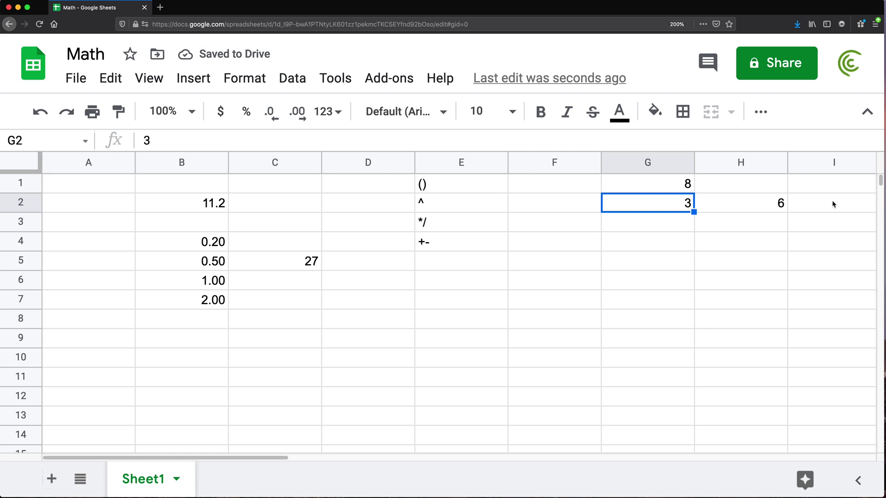
left_click(740, 210)
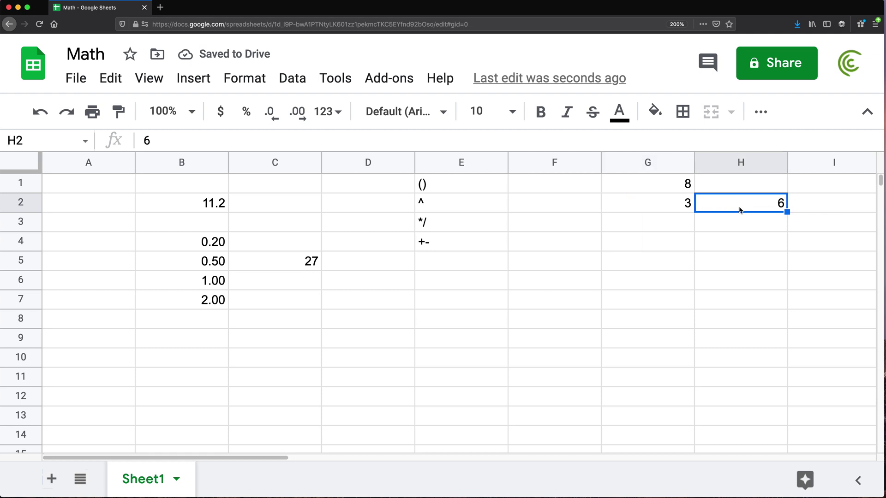
left_click(677, 187)
left_click(762, 201)
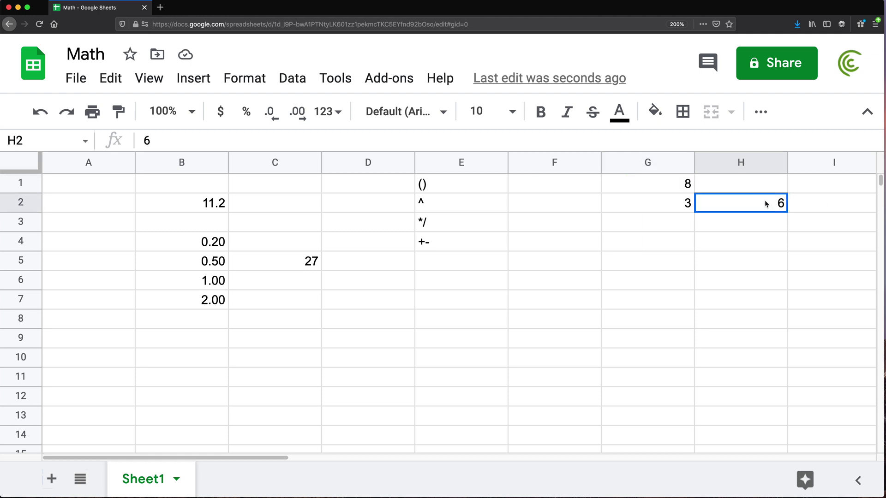
left_click(759, 259)
type("2")
key("Return")
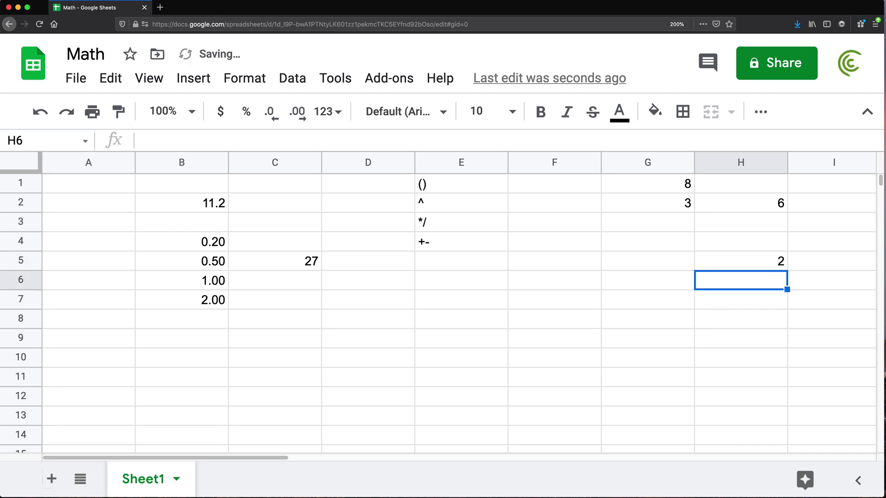
left_click(730, 265)
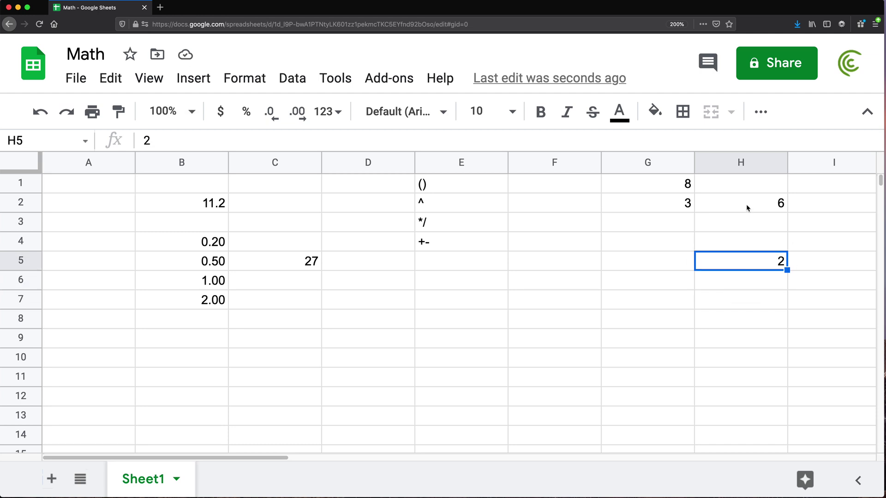
Enter the formula =MOD(8,3) in cell G7 to calculate the remainder of the division
left_click(679, 223)
left_click(650, 297)
type("=")
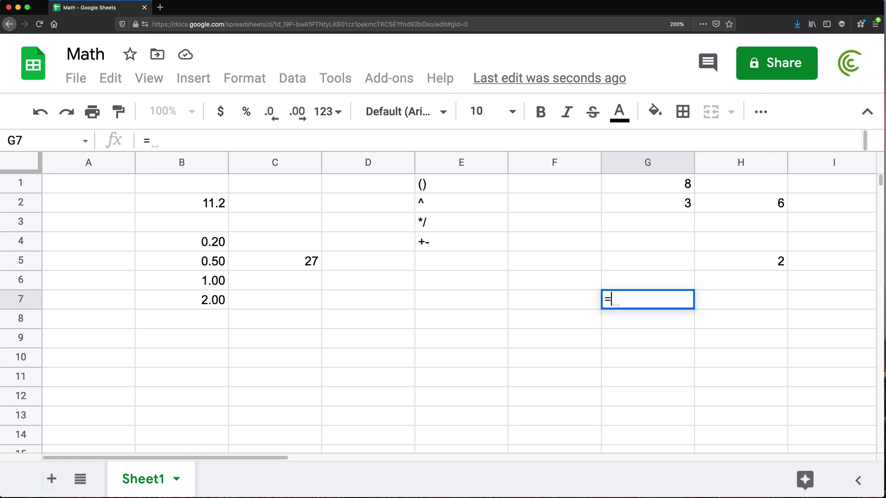
type("MOD(")
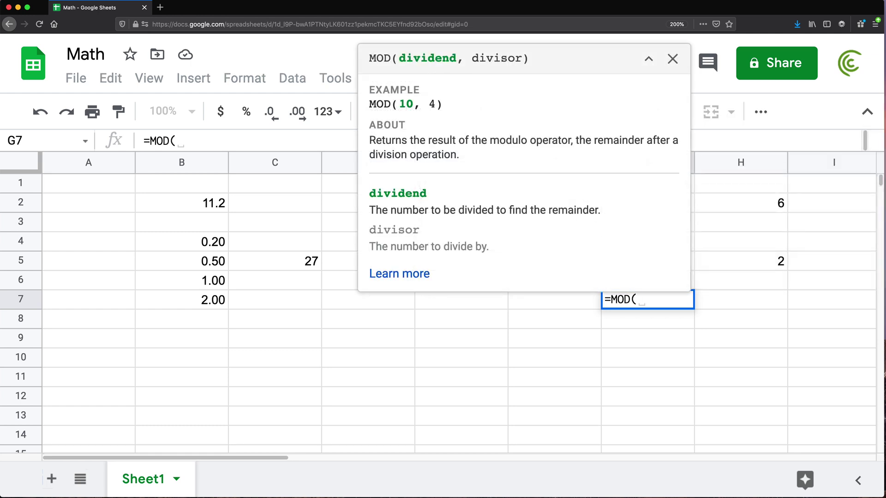
type("8")
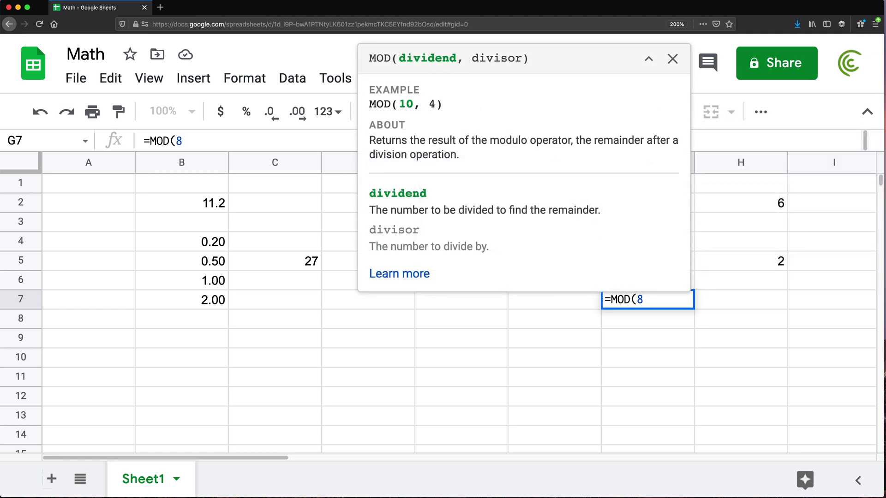
type(",3)")
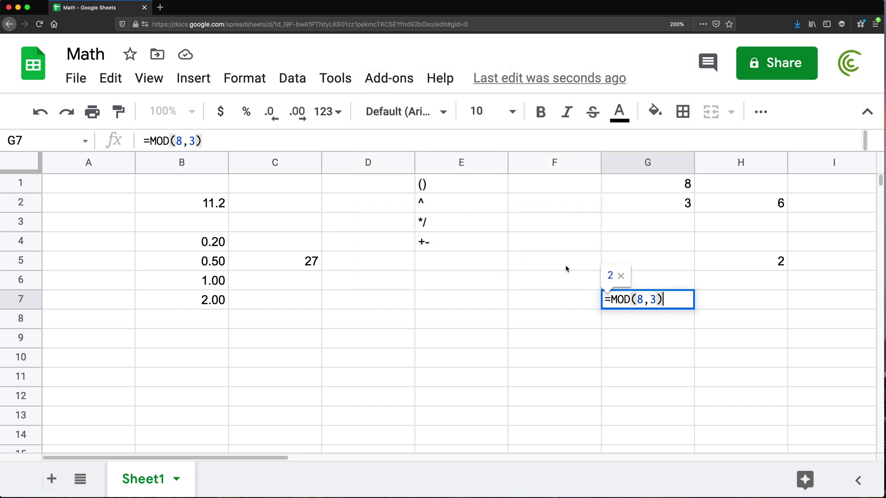
key("Return")
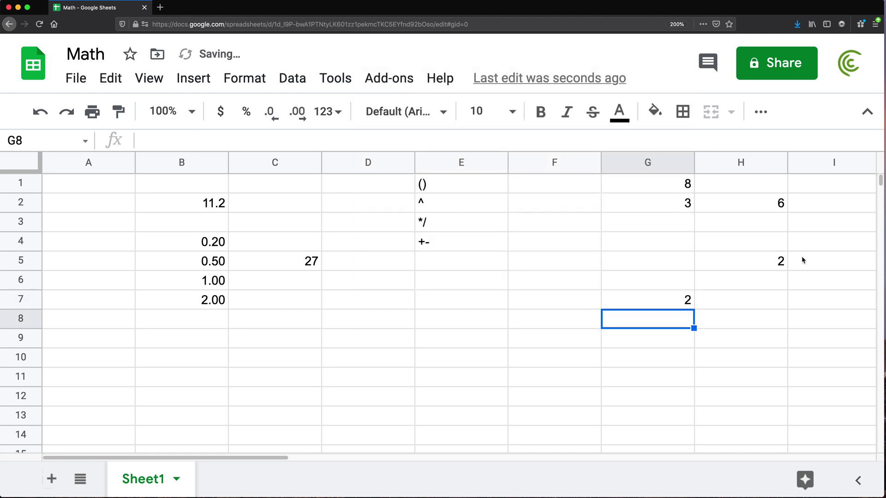
Review the MOD formula in G7 against the values in G1 and G2, and set G2 to 4
left_click(671, 205)
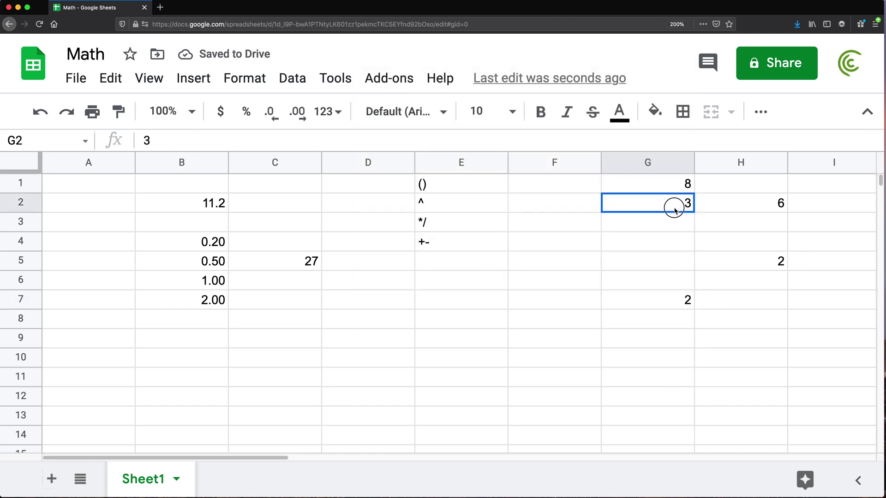
left_click(671, 307)
double_click(669, 305)
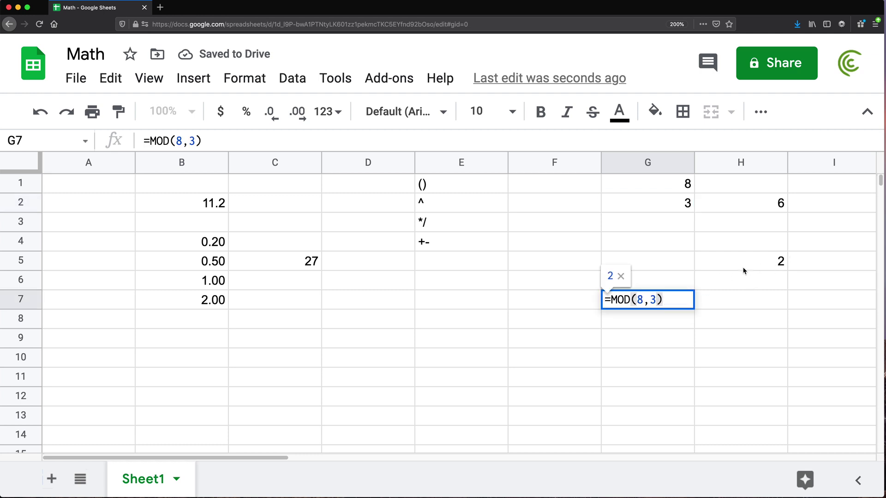
left_click(664, 184)
left_click(678, 203)
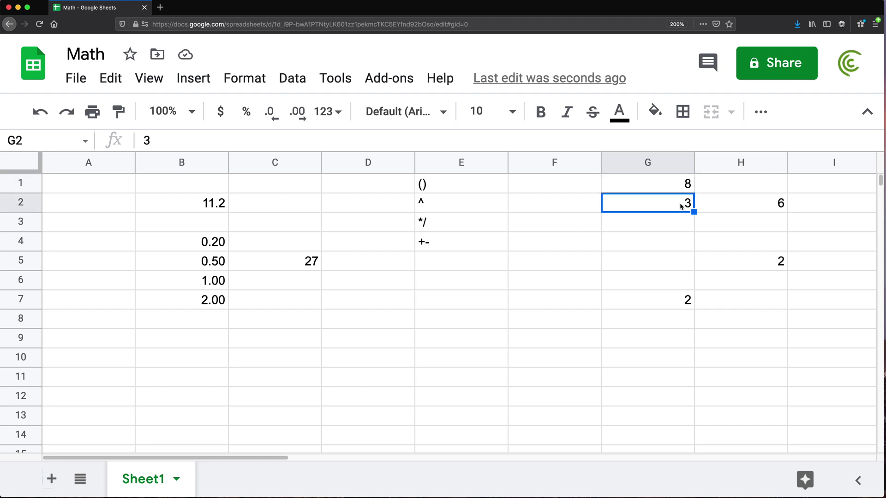
type("4")
key("Return")
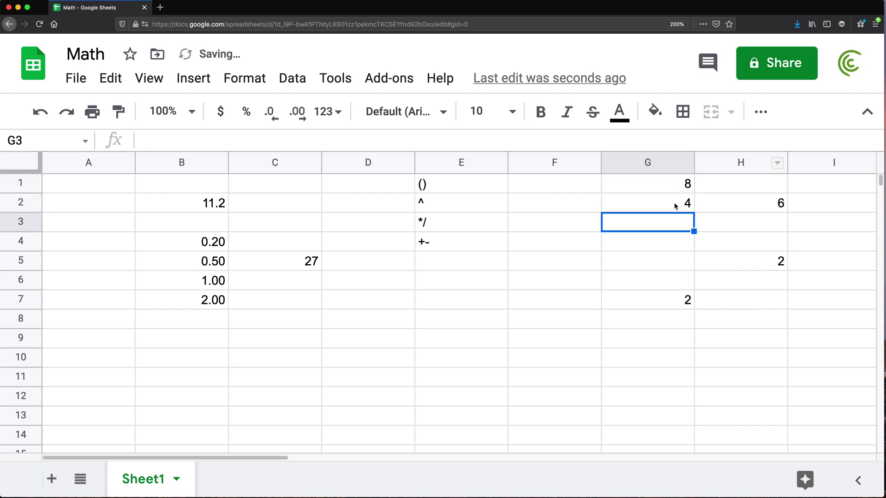
Change the divisor in G7's MOD formula to 4 and select G7 to check its result
left_click(683, 189)
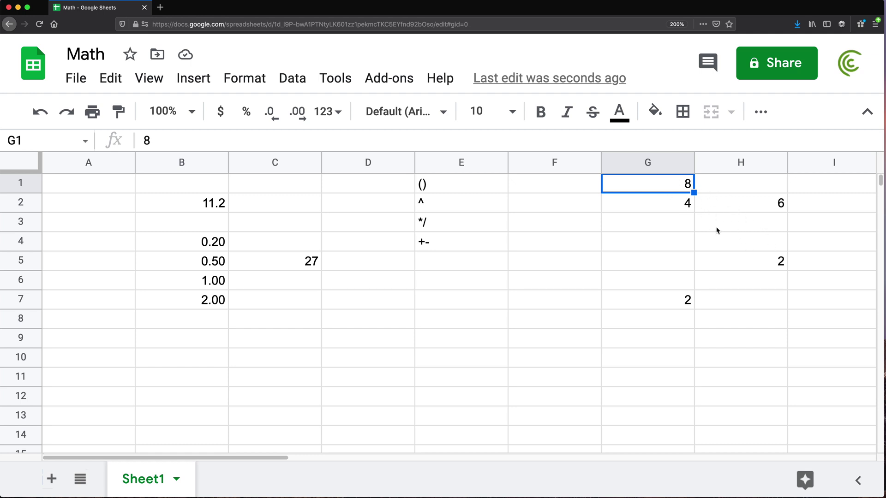
double_click(686, 301)
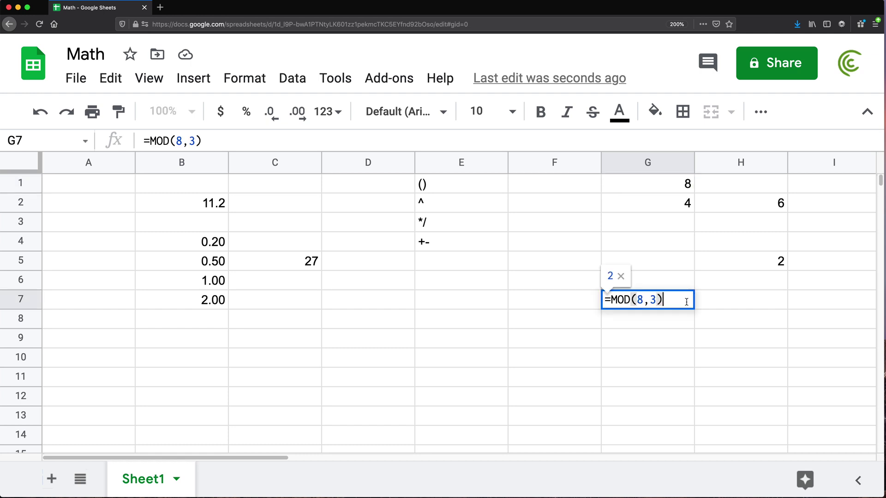
left_click(636, 300)
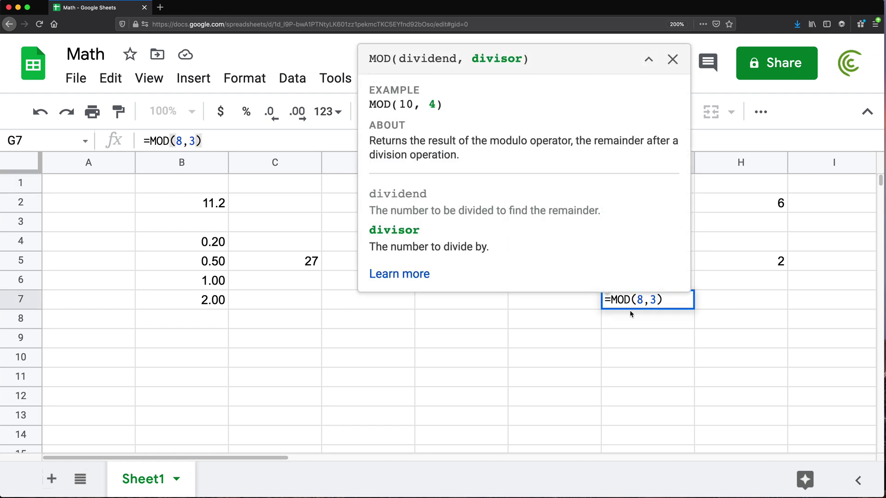
key("BackSpace")
type("4")
key("Return")
left_click(680, 298)
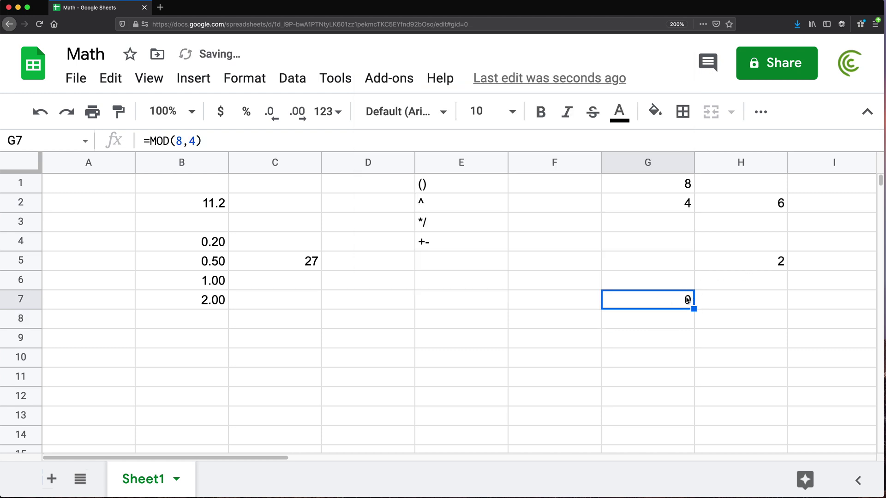
left_click(684, 300)
left_click(649, 322)
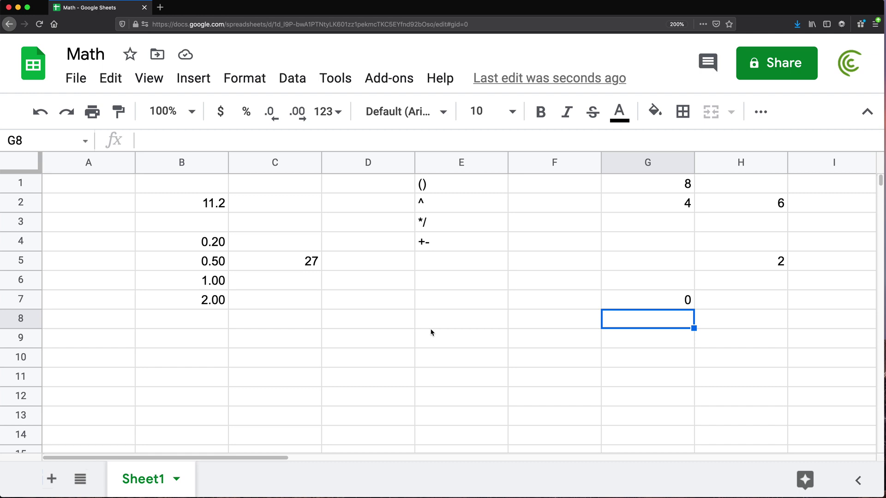
key("Up")
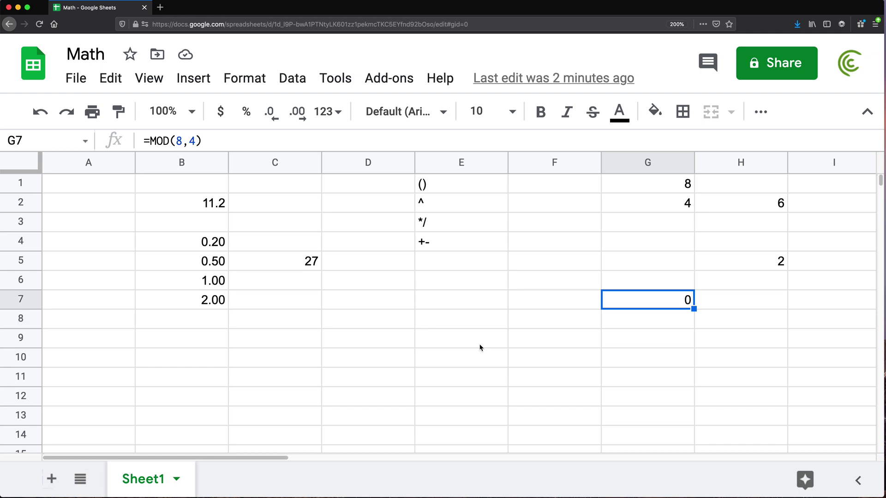